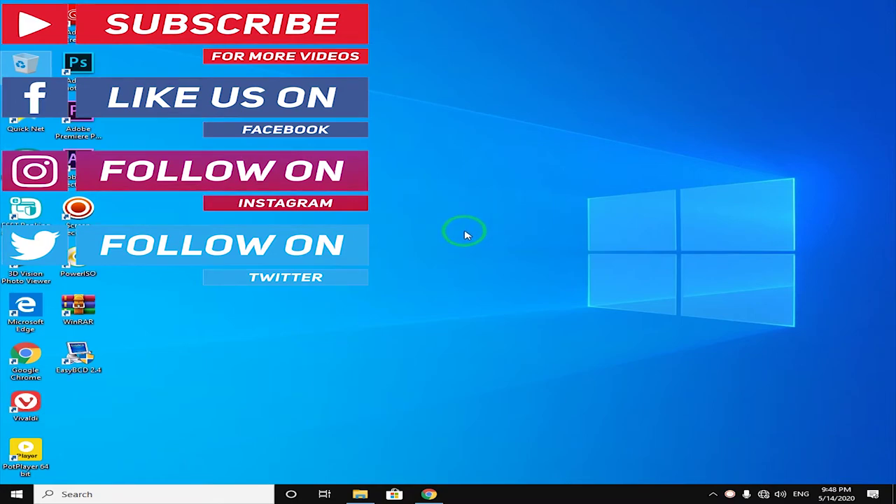
Open the Quick Net connection window from the background apps
{"action": "mouse_move", "coordinate": [430, 491]}
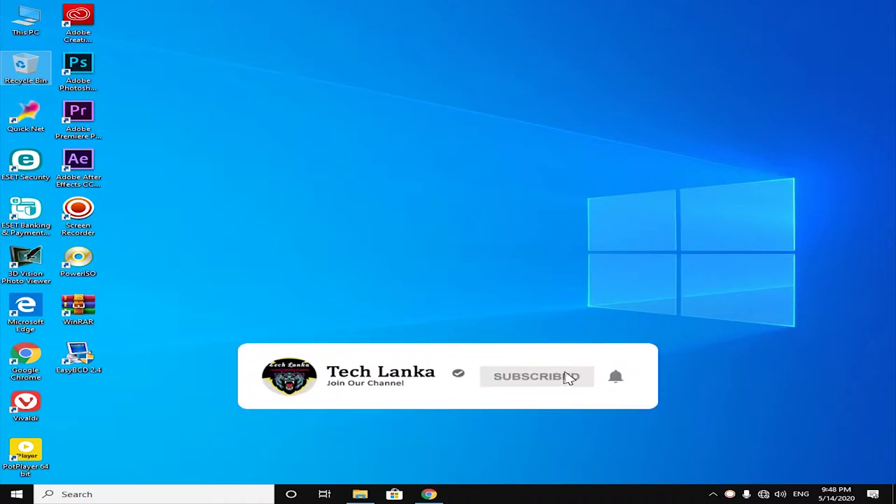
{"action": "left_click", "coordinate": [714, 494]}
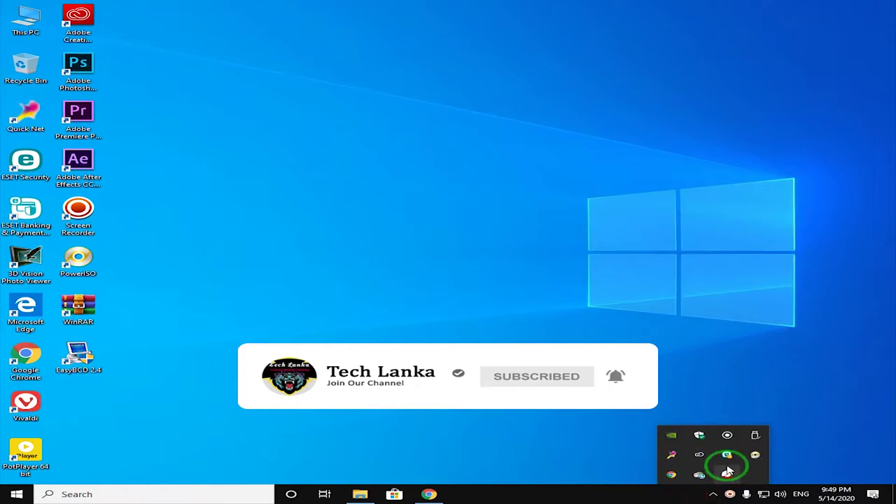
{"action": "left_click", "coordinate": [672, 454]}
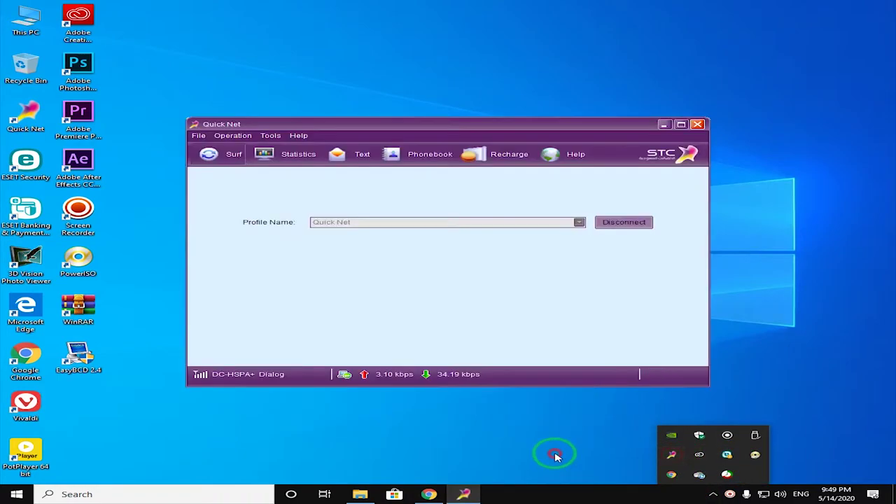
Switch to Google Chrome and go to gpsoft.com.au
{"action": "left_click", "coordinate": [428, 495]}
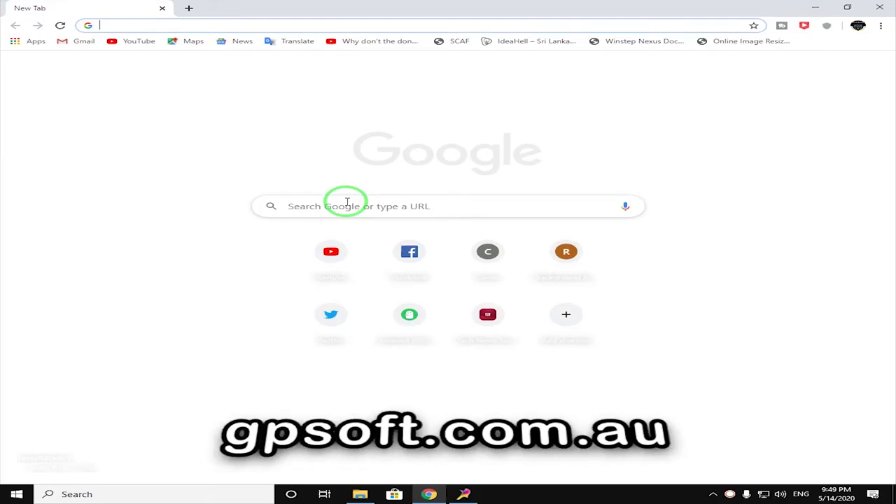
{"action": "left_click", "coordinate": [346, 204]}
{"action": "type", "text": "gpsof"}
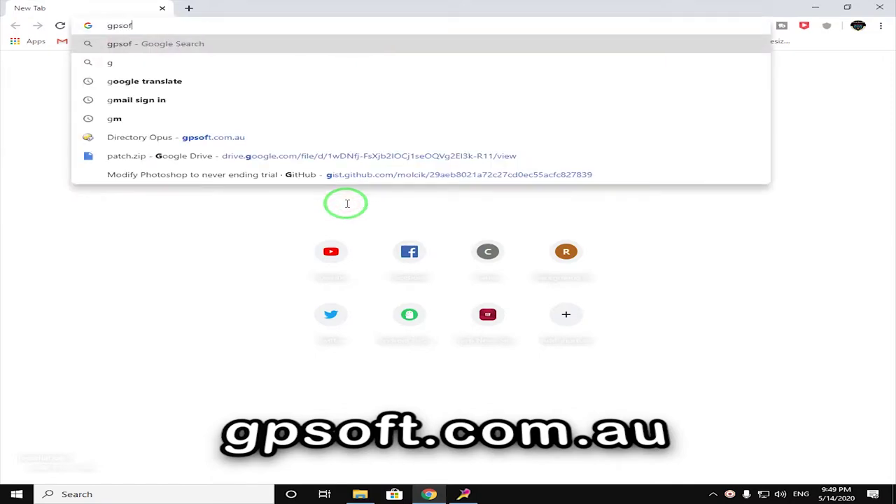
{"action": "type", "text": "t.com.au"}
{"action": "key", "text": "Return"}
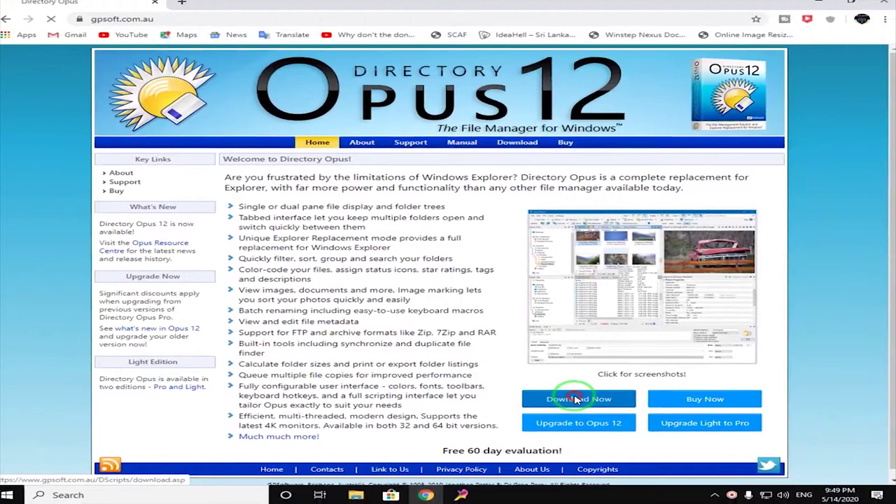
Download the Directory Opus 12 Universal Installer and show DOpusInstall.exe in its folder in a maximized window
{"action": "left_click", "coordinate": [450, 257]}
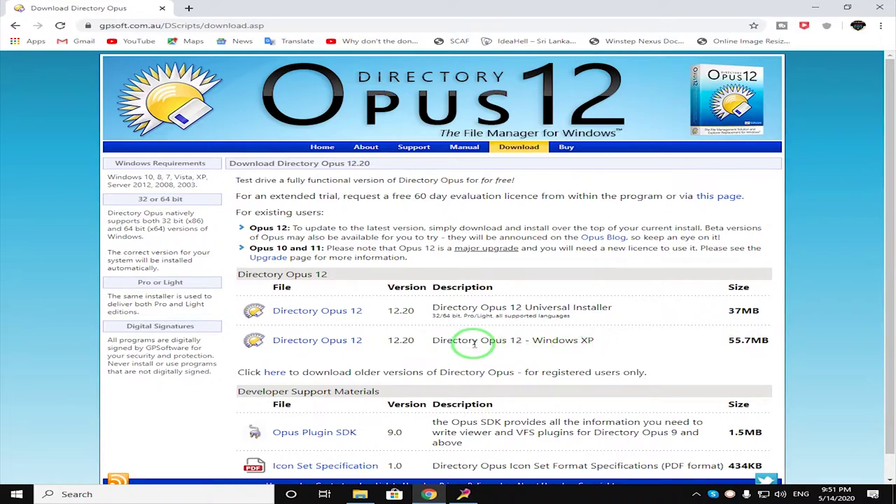
{"action": "left_click", "coordinate": [323, 312]}
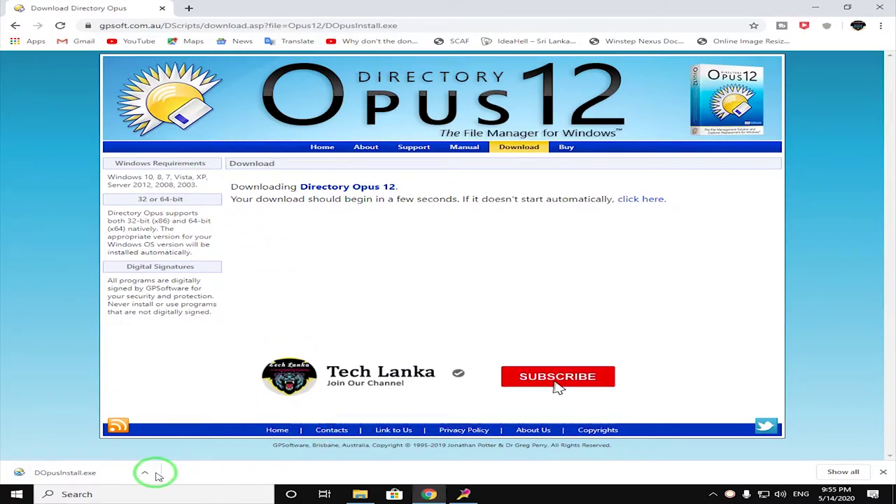
{"action": "left_click", "coordinate": [155, 474]}
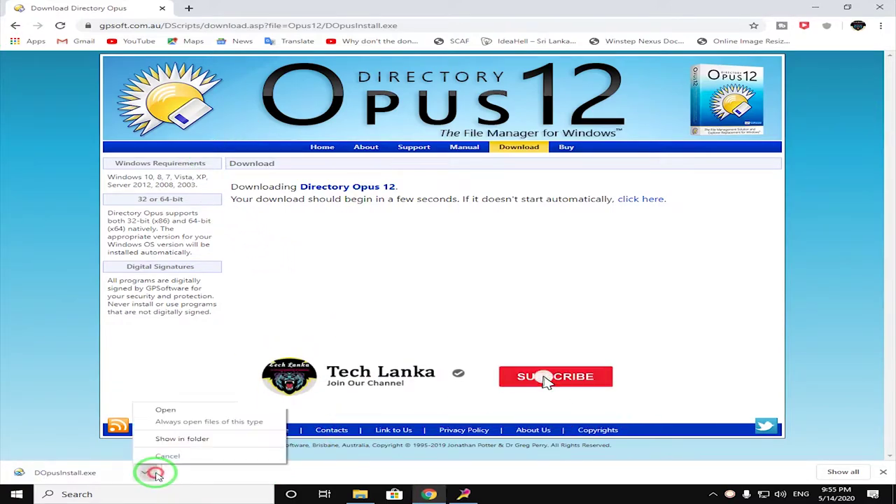
{"action": "left_click", "coordinate": [180, 438]}
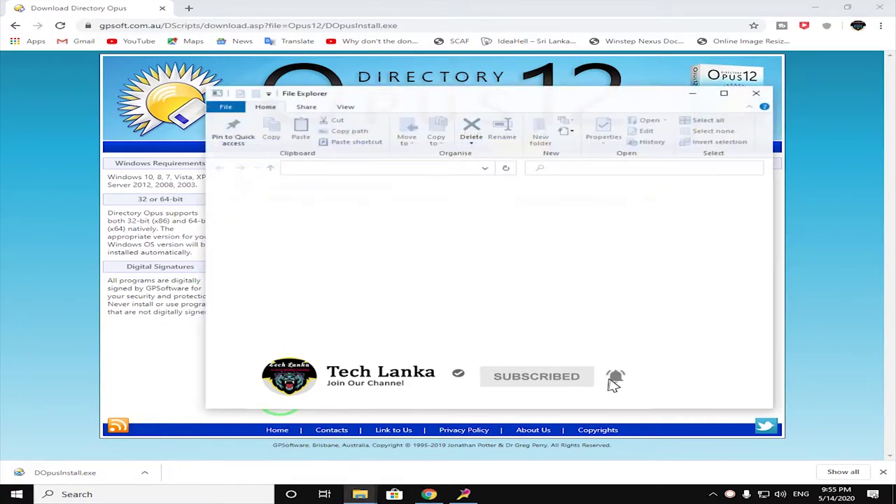
{"action": "left_click", "coordinate": [726, 94]}
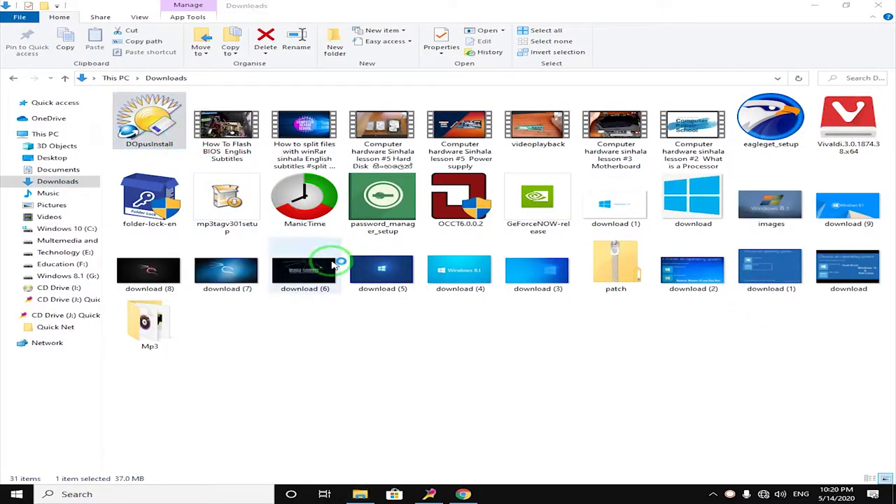
Minimize the Downloads window, accept the Directory Opus 12.20 license agreement and proceed to the destination location
{"action": "left_click", "coordinate": [814, 5]}
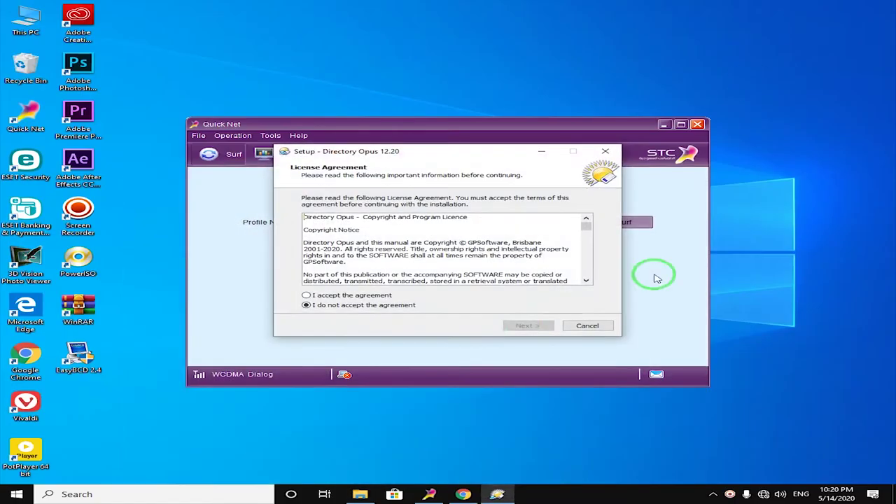
{"action": "left_click", "coordinate": [306, 295]}
{"action": "left_click", "coordinate": [530, 326]}
{"action": "left_click", "coordinate": [530, 326]}
{"action": "left_click", "coordinate": [530, 326]}
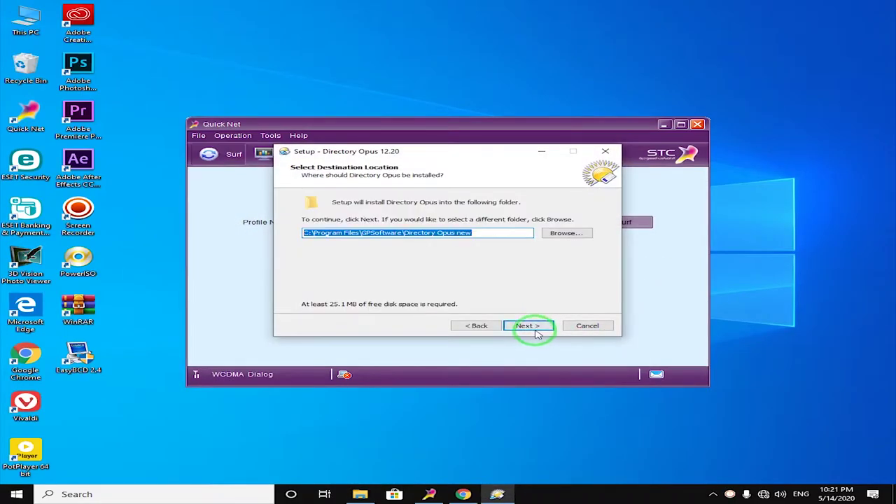
Confirm the destination folder under C:\Program Files\GPSoftware and install Directory Opus
{"action": "left_click", "coordinate": [378, 230]}
{"action": "left_click", "coordinate": [526, 325]}
{"action": "left_click", "coordinate": [527, 325]}
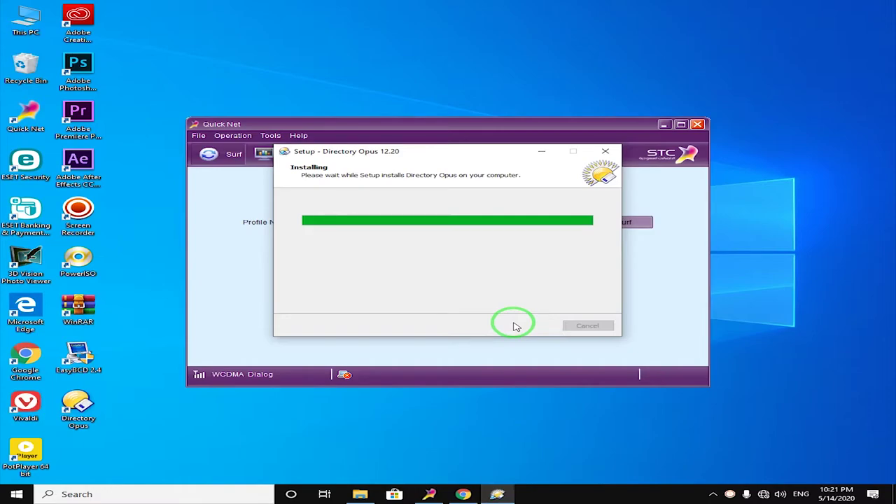
{"action": "left_click", "coordinate": [527, 326]}
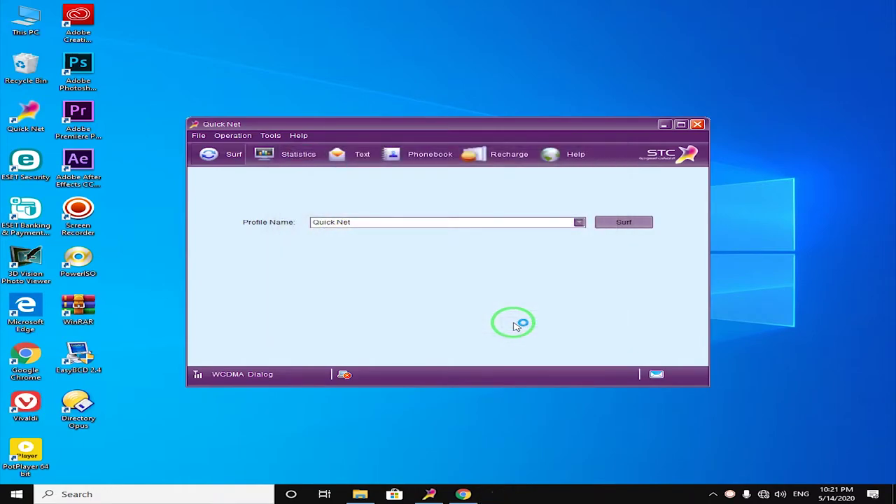
Choose English as the language and the Pro edition for the trial in the Directory Opus Initialisation Wizard
{"action": "left_click", "coordinate": [525, 336]}
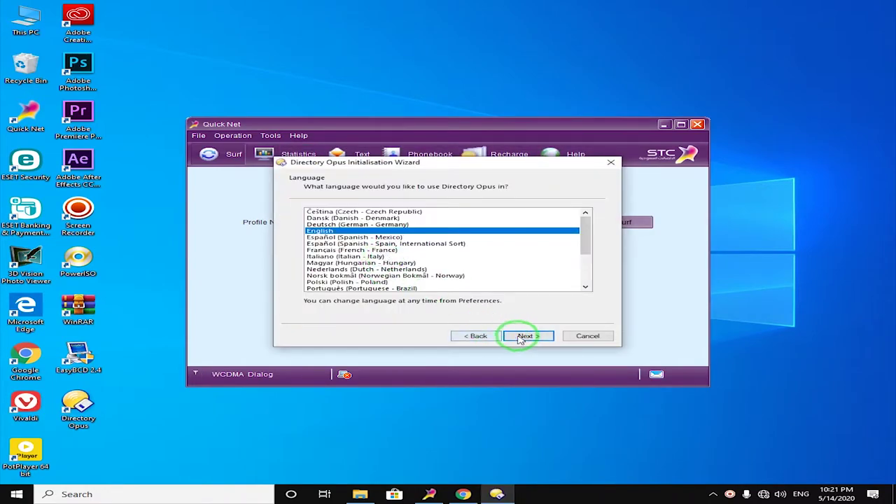
{"action": "left_click", "coordinate": [525, 336]}
{"action": "left_click", "coordinate": [552, 313]}
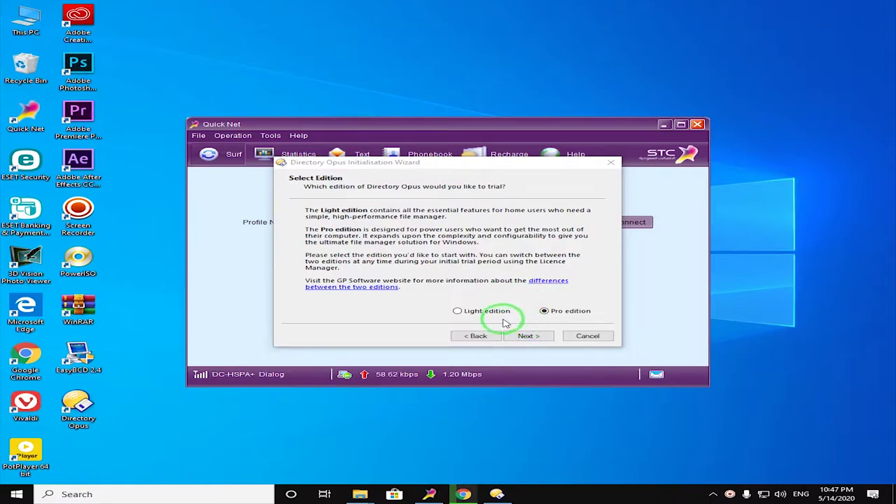
{"action": "left_click", "coordinate": [466, 312]}
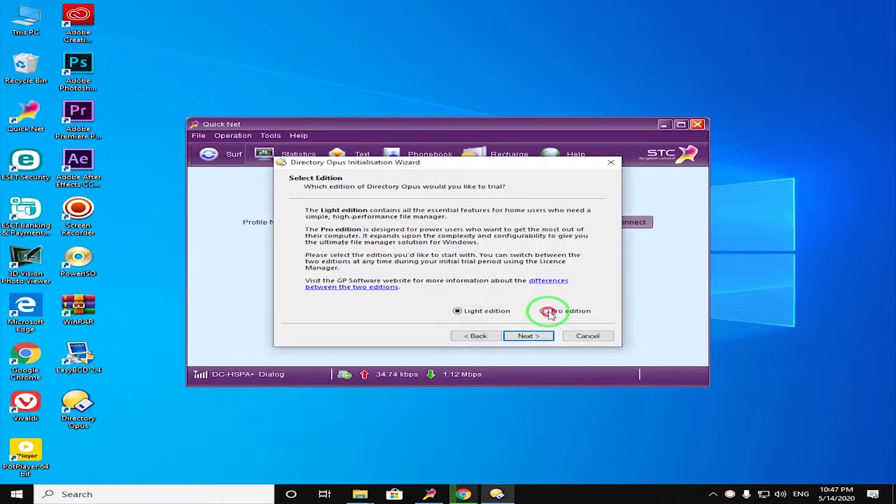
{"action": "left_click", "coordinate": [548, 312]}
{"action": "left_click", "coordinate": [525, 337]}
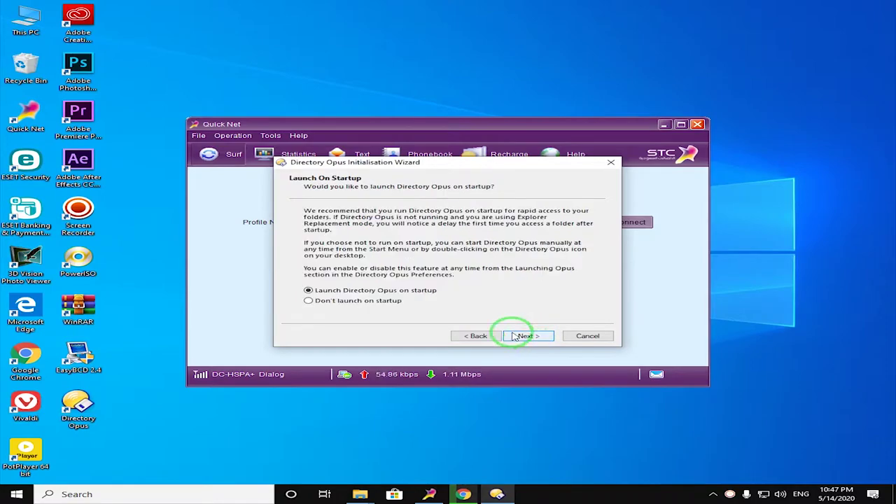
Keep launching on startup and Directory Opus handling of picture and sound files, and finish the initialisation wizard
{"action": "left_click", "coordinate": [517, 337]}
{"action": "left_click", "coordinate": [519, 337]}
{"action": "left_click", "coordinate": [520, 337]}
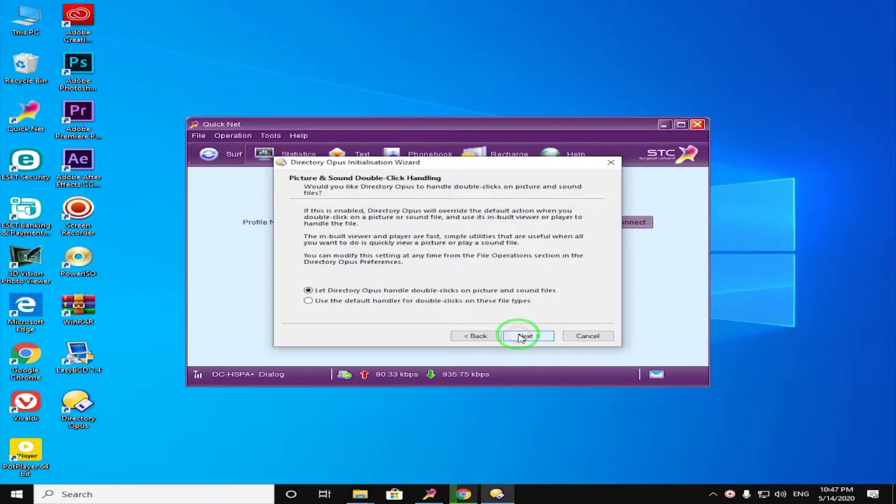
{"action": "left_click", "coordinate": [523, 337]}
{"action": "left_click", "coordinate": [524, 337]}
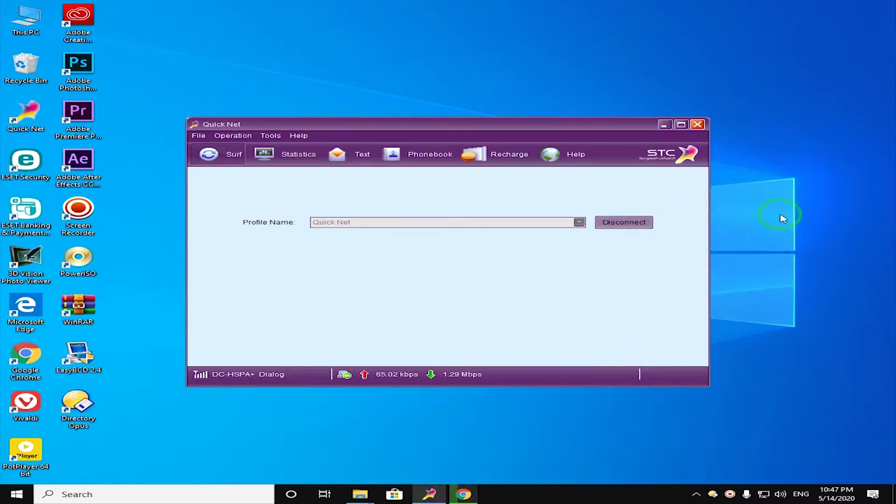
Examine the Directory Opus entries in the desktop's context menu
{"action": "right_click", "coordinate": [795, 194]}
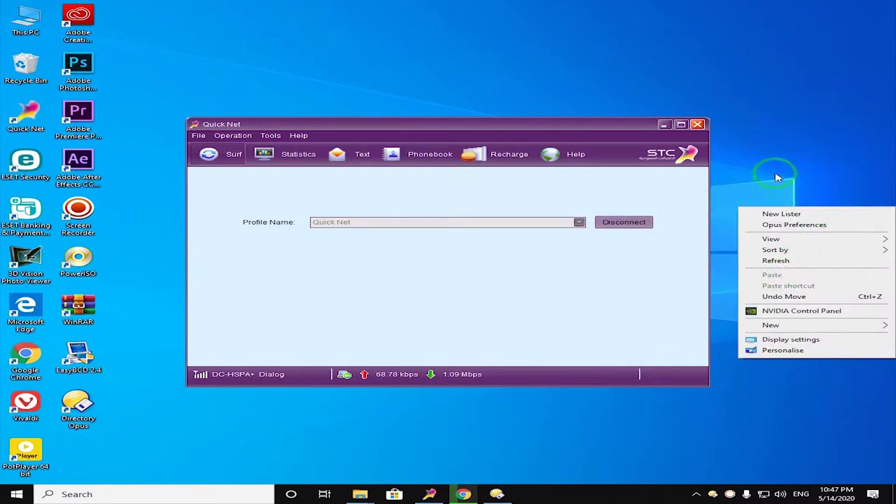
{"action": "left_click", "coordinate": [790, 258]}
{"action": "right_click", "coordinate": [790, 256]}
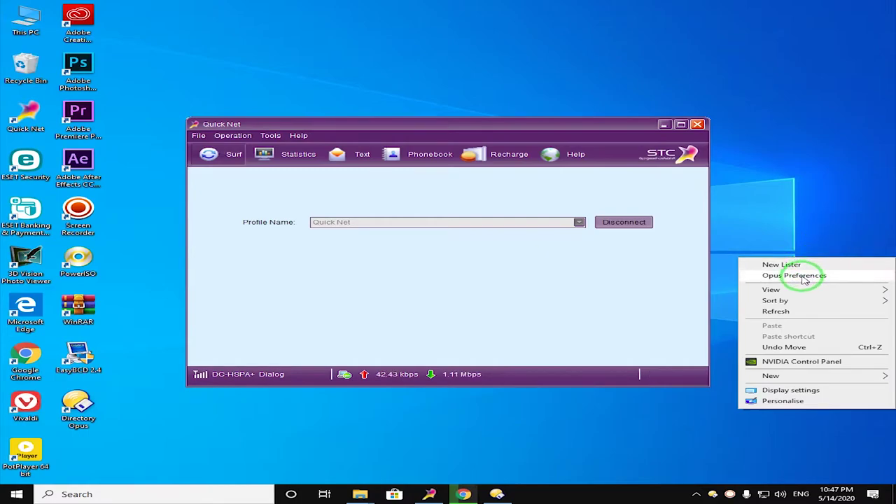
{"action": "left_click", "coordinate": [801, 207]}
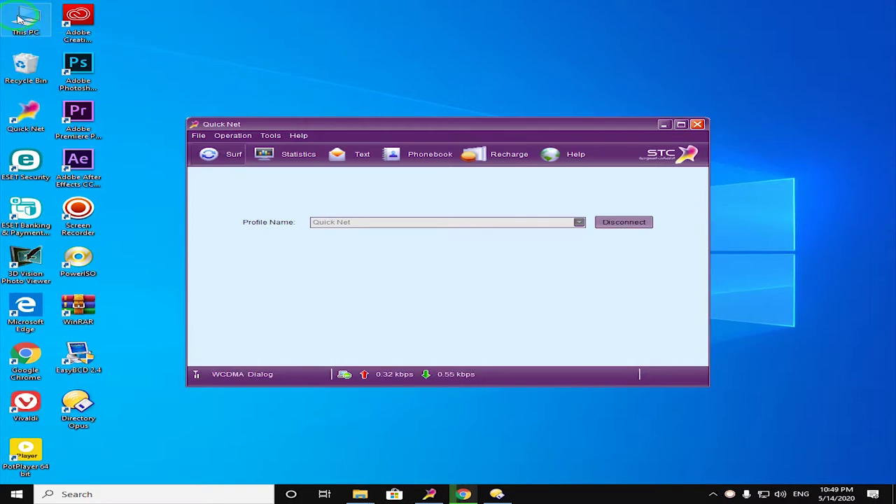
Open This PC in Directory Opus and maximize its window
{"action": "double_click", "coordinate": [21, 20]}
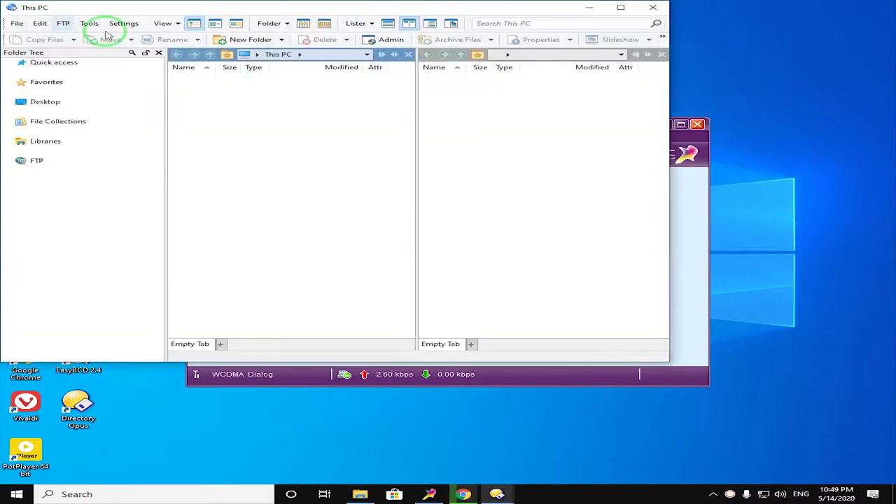
{"action": "left_click", "coordinate": [621, 10]}
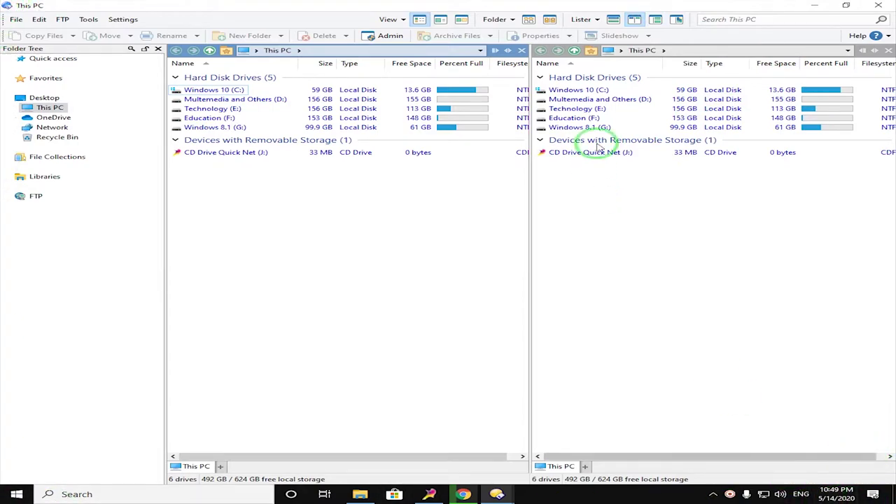
Switch the lister from dual to single file display and turn on the Viewer Pane
{"action": "left_click", "coordinate": [585, 19]}
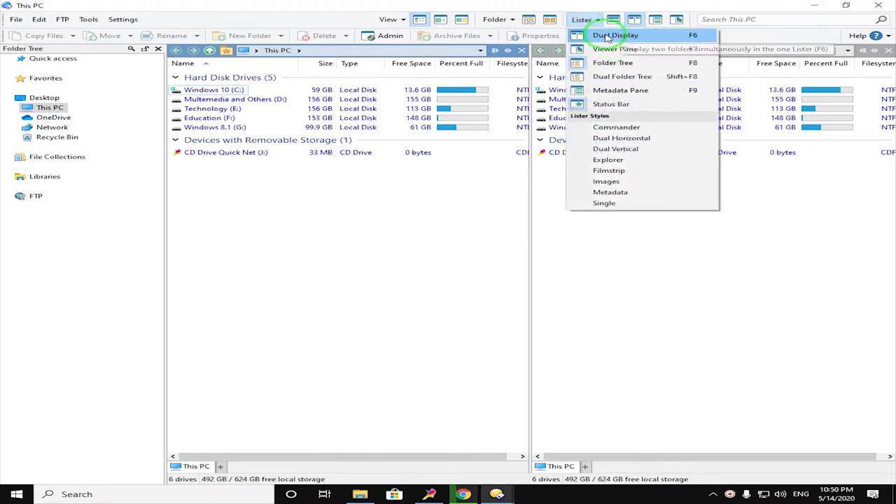
{"action": "left_click", "coordinate": [397, 220]}
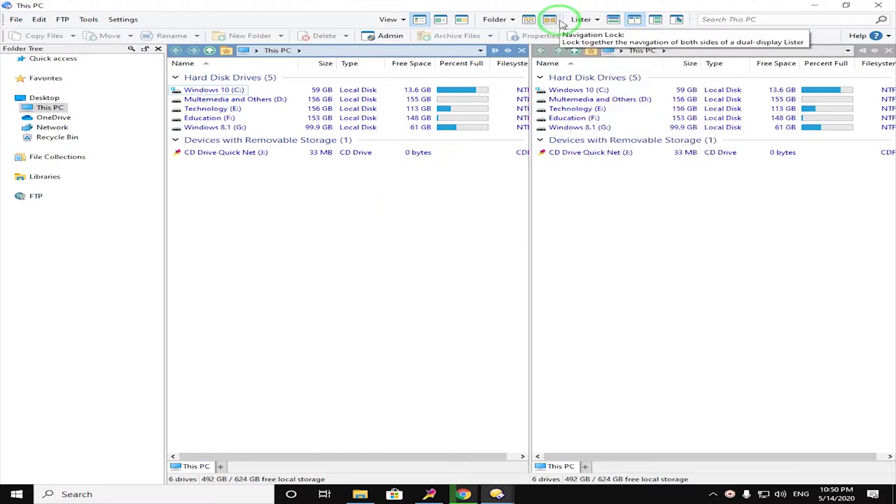
{"action": "left_click", "coordinate": [598, 20]}
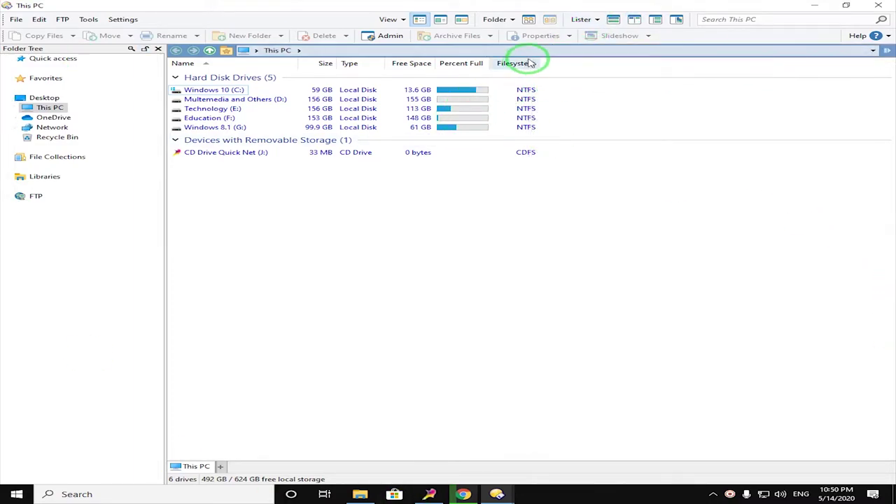
{"action": "left_click", "coordinate": [598, 19]}
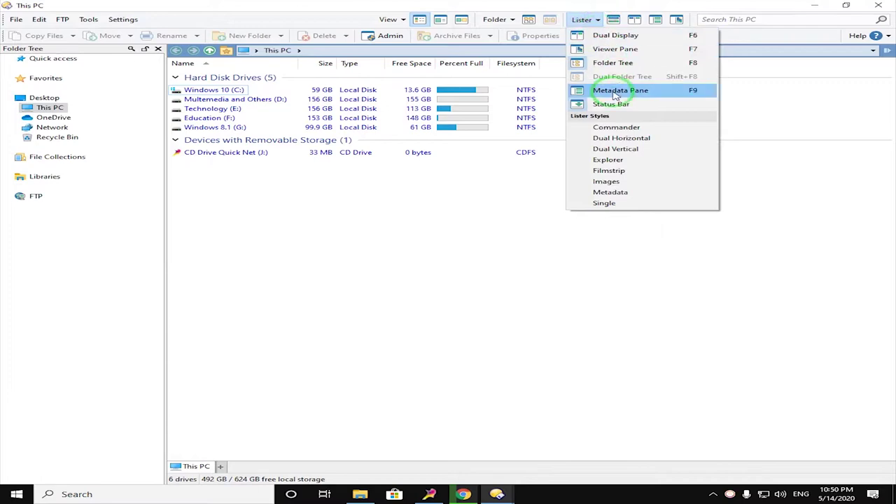
{"action": "left_click", "coordinate": [613, 49]}
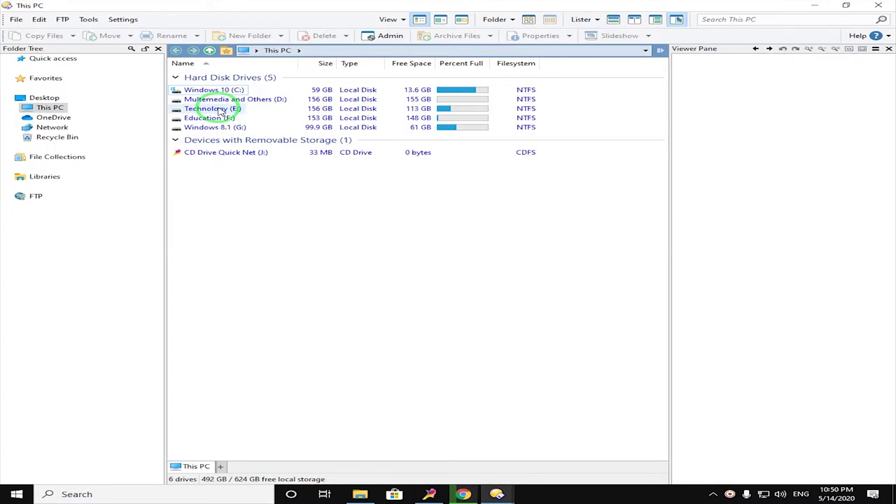
Open the Sports folder on drive D: and select the "Satisfya version 2019" MP4 video to preview it
{"action": "double_click", "coordinate": [223, 99]}
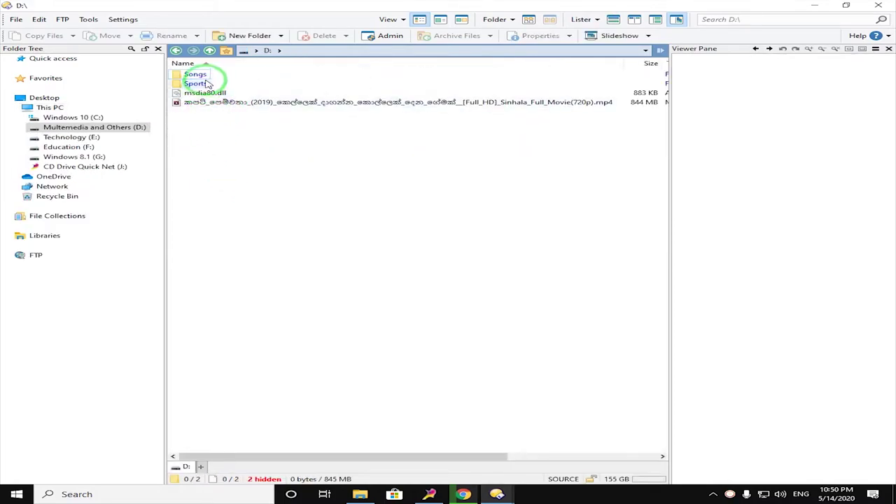
{"action": "mouse_move", "coordinate": [200, 79]}
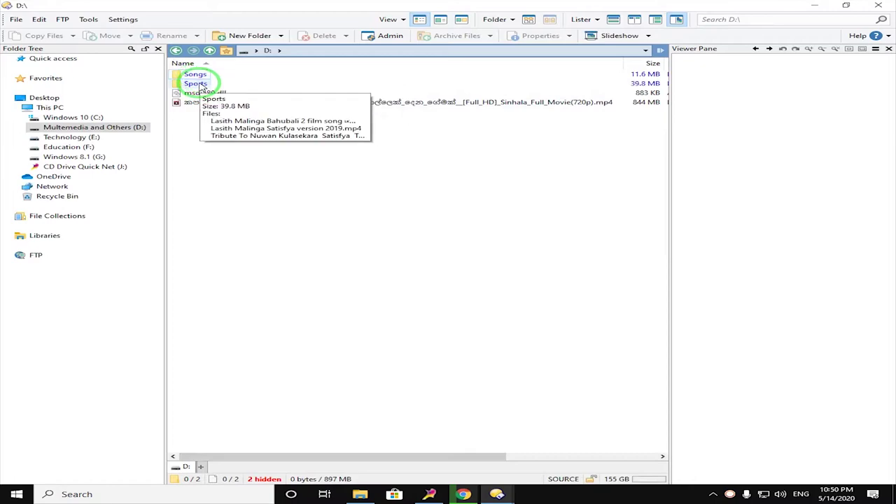
{"action": "double_click", "coordinate": [199, 84]}
{"action": "mouse_move", "coordinate": [245, 91]}
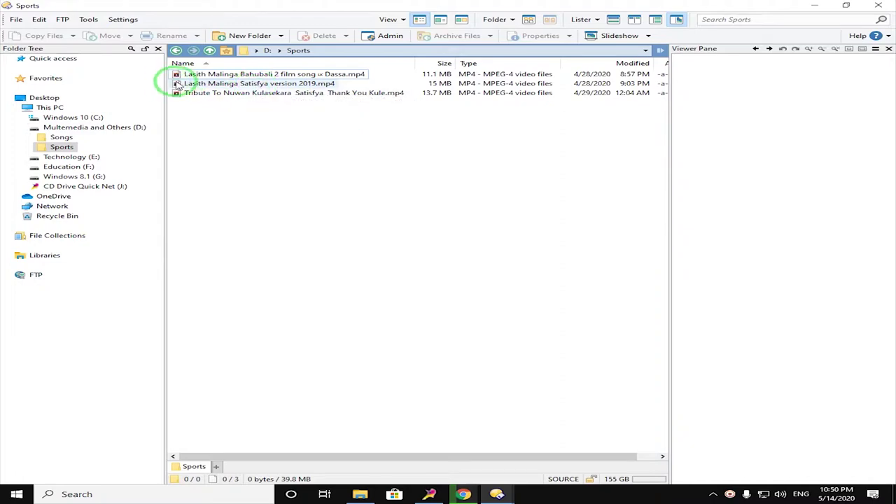
{"action": "left_click", "coordinate": [262, 84]}
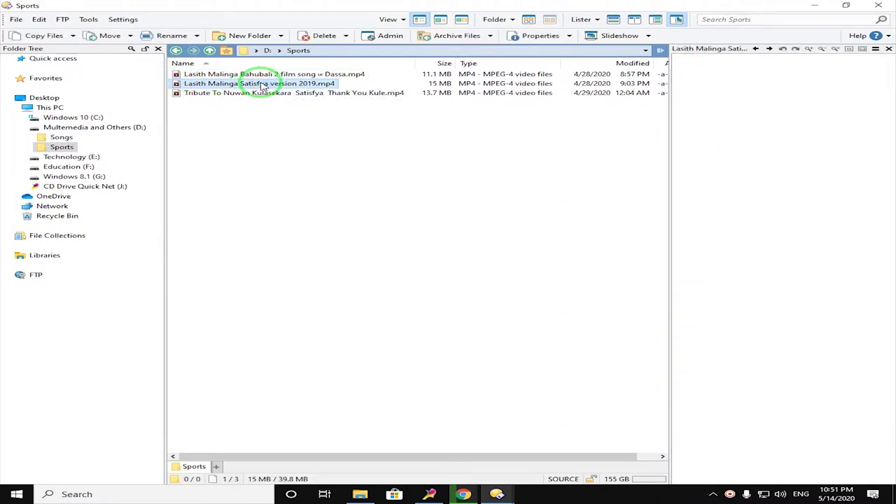
Skip ahead in the previewed "Satisfya version 2019" video and pause it, then preview and pause the "Bahubali 2 film song" video
{"action": "left_click", "coordinate": [770, 69]}
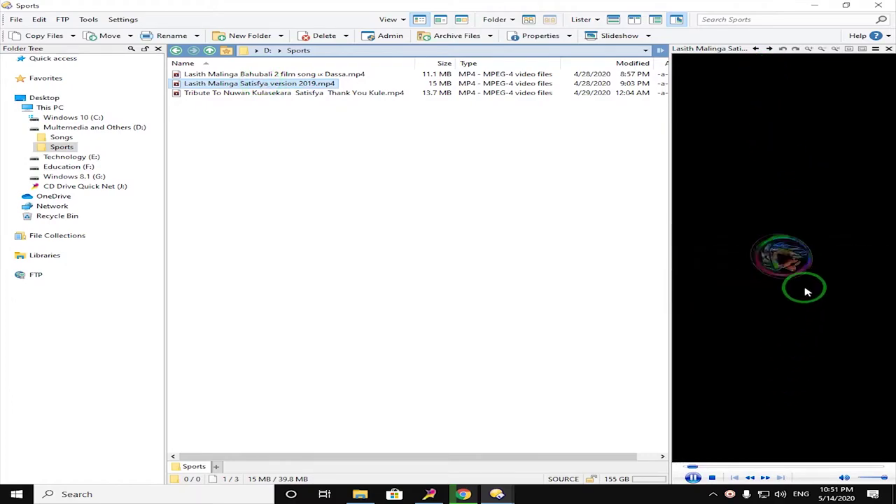
{"action": "left_click", "coordinate": [725, 468]}
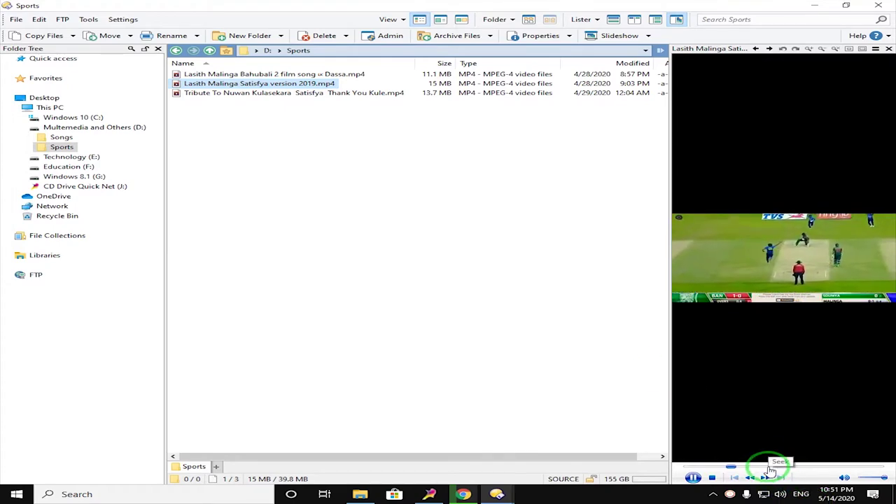
{"action": "left_click", "coordinate": [694, 478]}
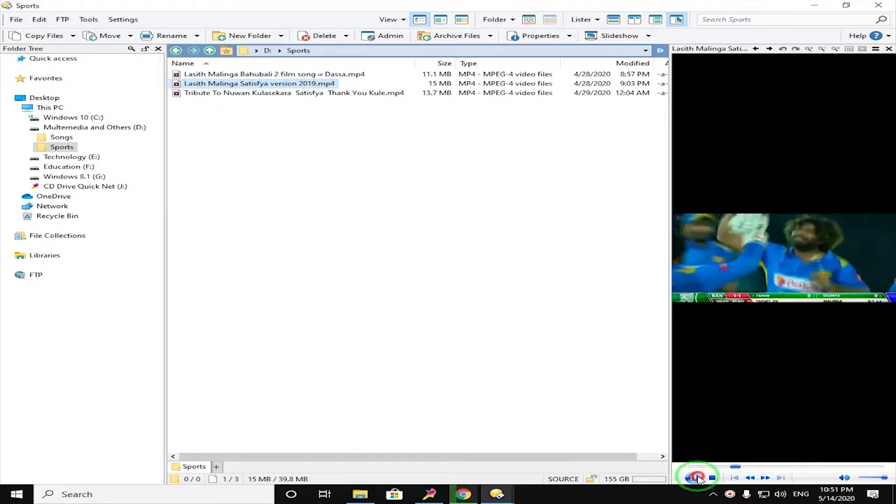
{"action": "left_click", "coordinate": [280, 74]}
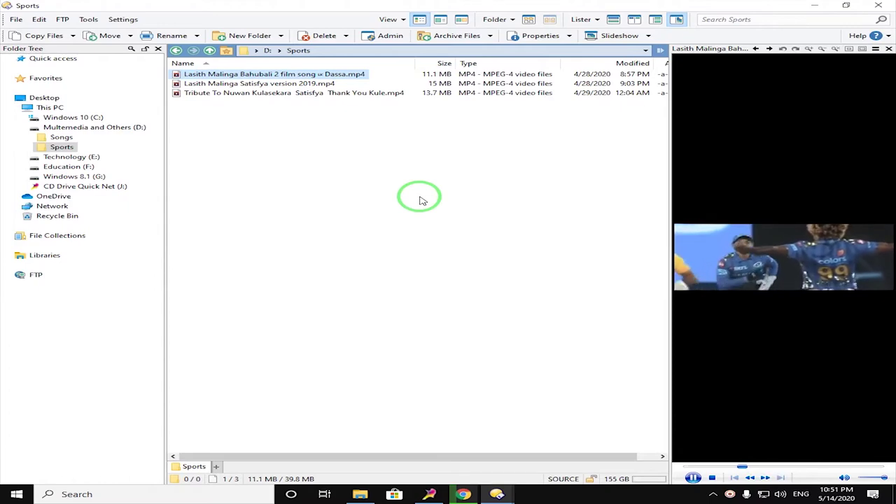
{"action": "key", "text": "space"}
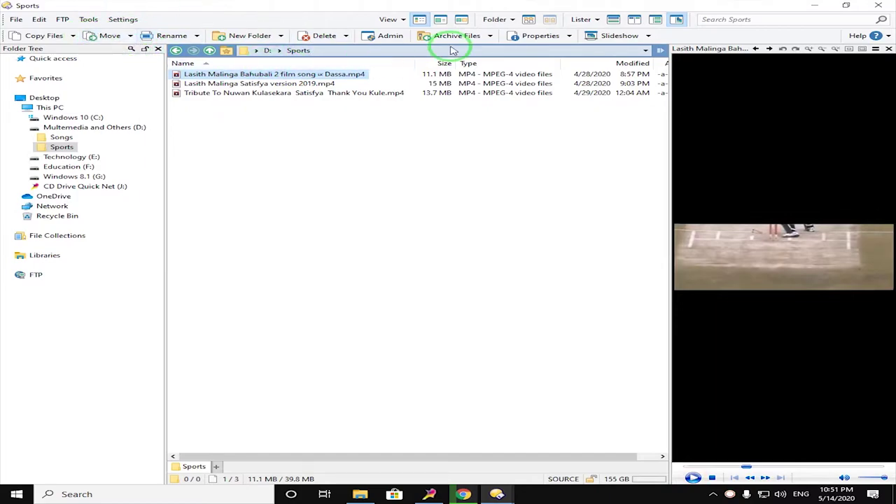
Return to This PC and close both the Viewer Pane and the Folder Tree
{"action": "left_click", "coordinate": [177, 51]}
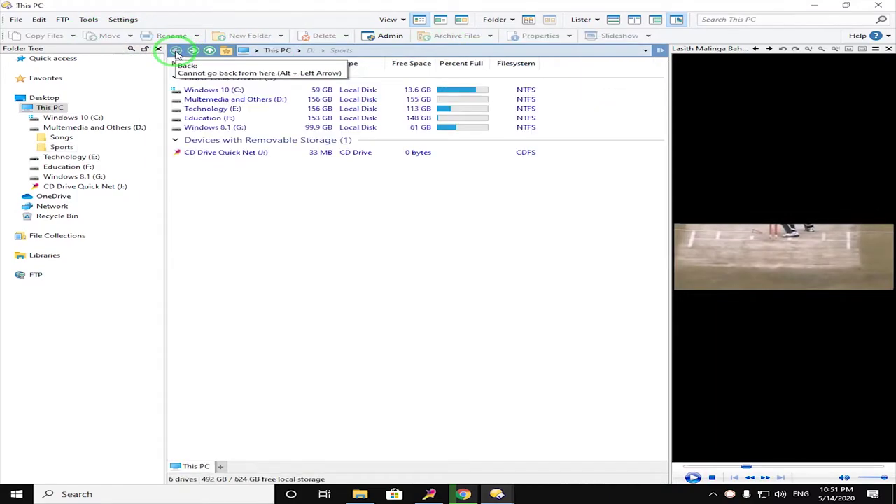
{"action": "left_click", "coordinate": [889, 51]}
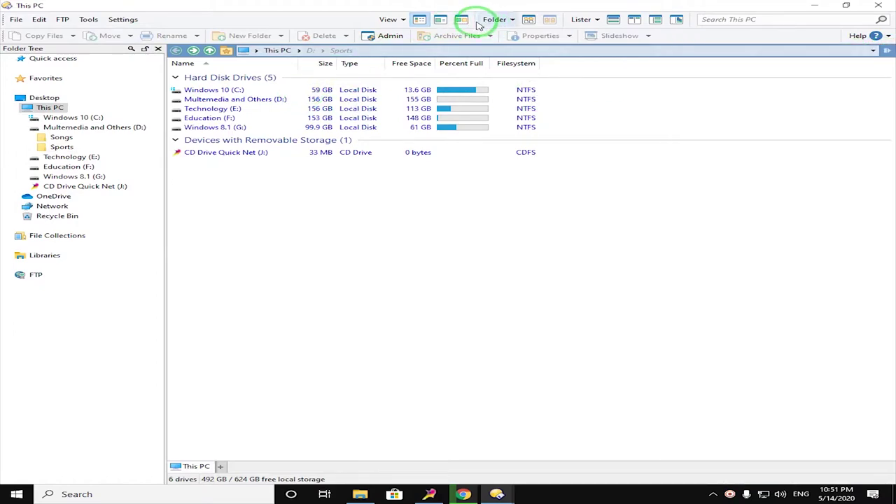
{"action": "left_click", "coordinate": [582, 19]}
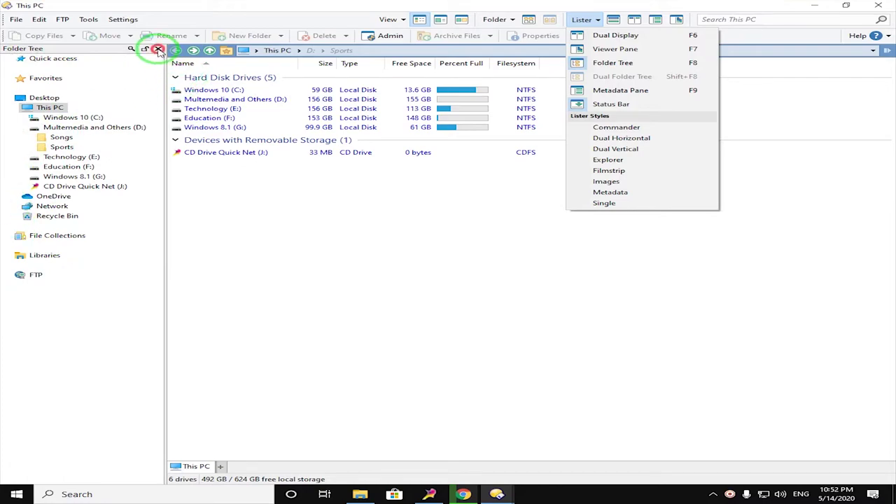
{"action": "left_click", "coordinate": [159, 51]}
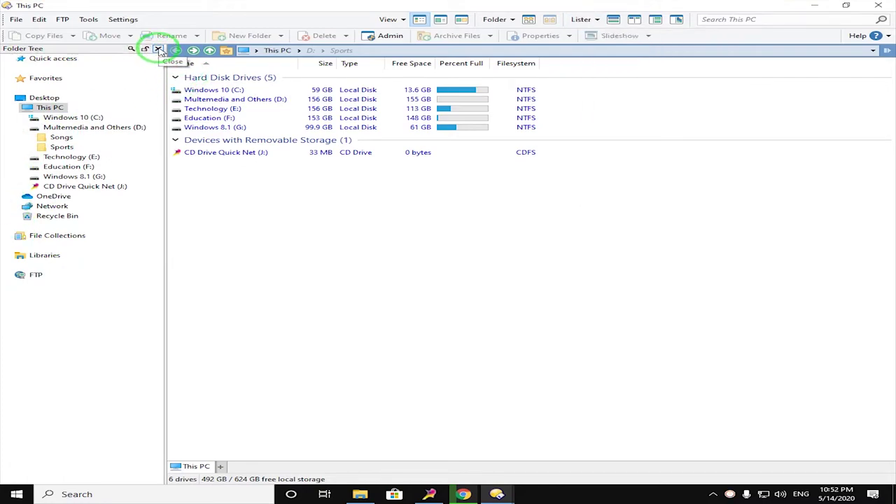
Turn on Dual Display for the lister and show the second Folder Tree with Dual Folder Tree
{"action": "left_click", "coordinate": [585, 19]}
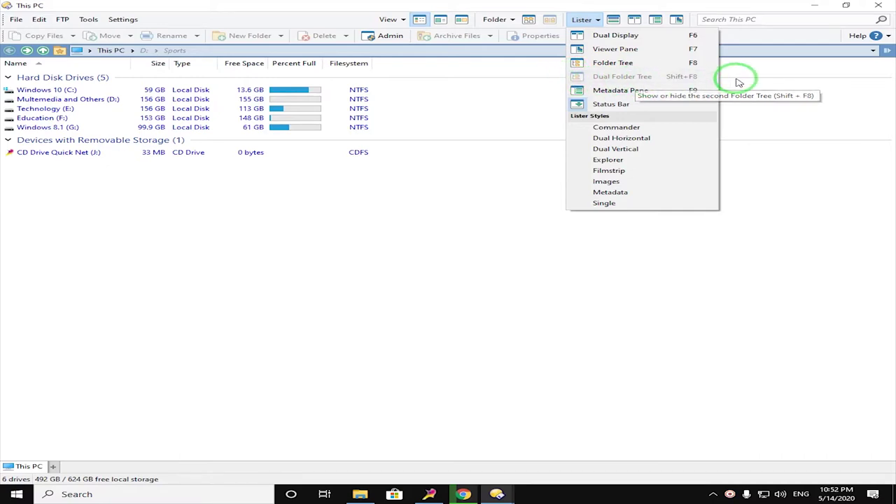
{"action": "left_click", "coordinate": [624, 39]}
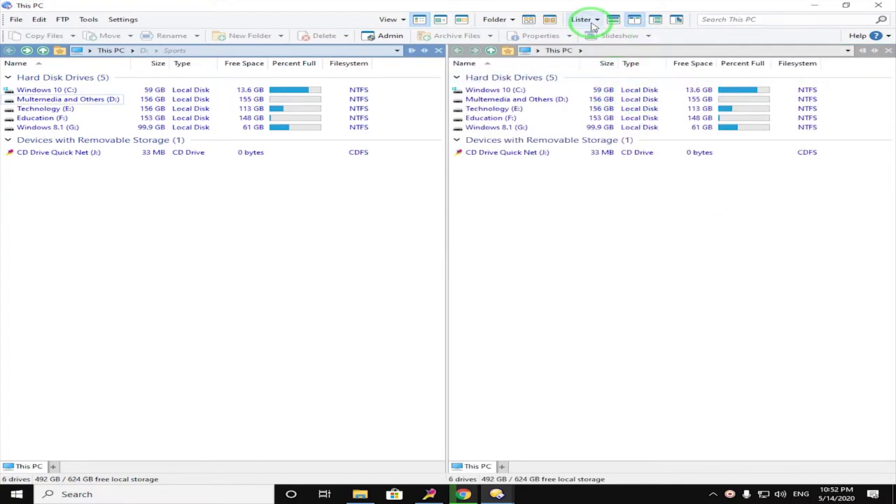
{"action": "left_click", "coordinate": [593, 26]}
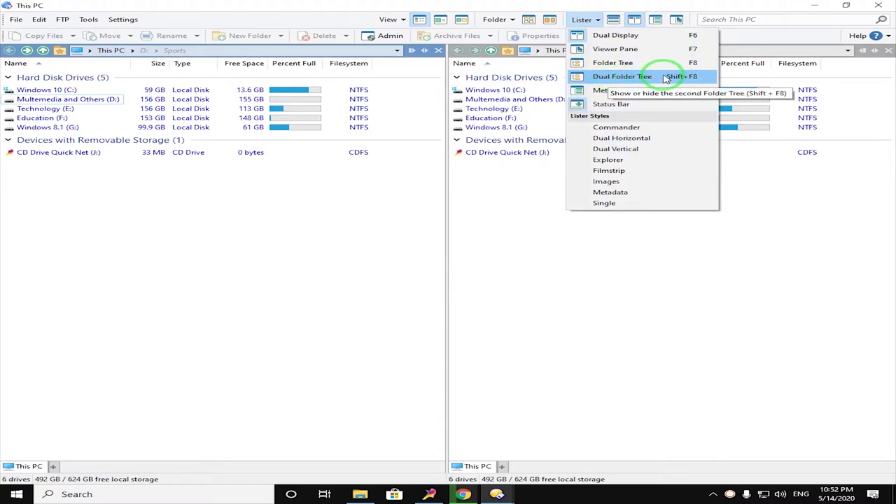
{"action": "left_click", "coordinate": [610, 76]}
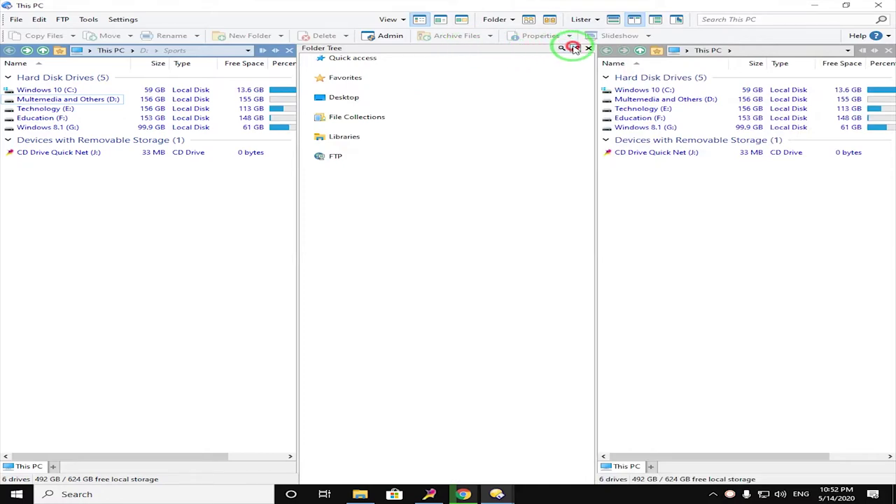
Arrange the two file displays one above the other, then turn off Dual Display
{"action": "left_click", "coordinate": [612, 21]}
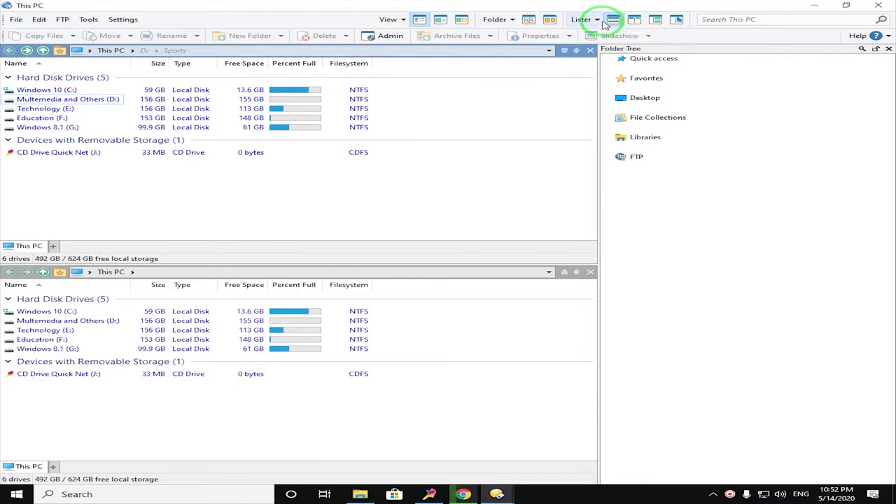
{"action": "left_click", "coordinate": [586, 20]}
{"action": "left_click", "coordinate": [606, 38]}
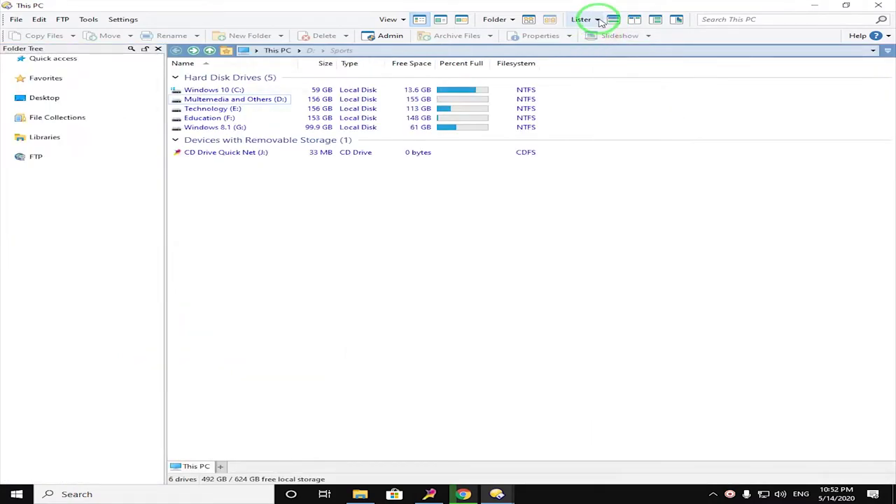
Hide the Folder Tree in the single file display, then show it again
{"action": "left_click", "coordinate": [599, 19]}
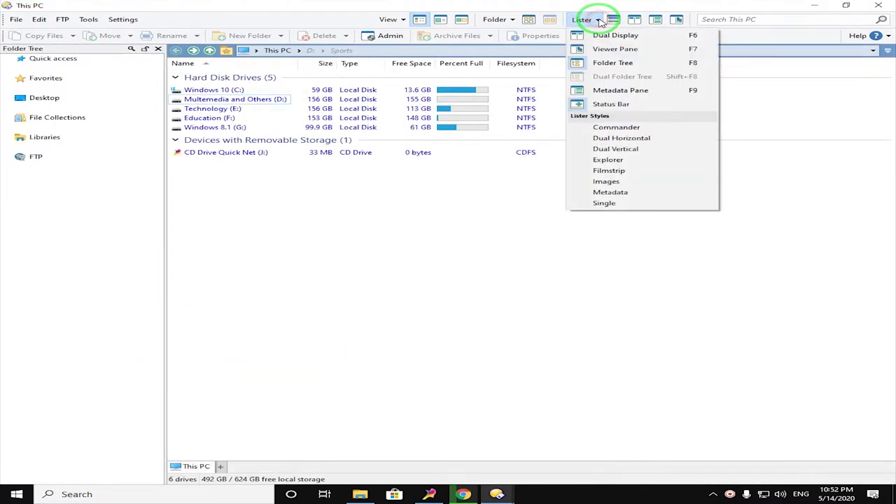
{"action": "left_click", "coordinate": [602, 64]}
{"action": "left_click", "coordinate": [591, 21]}
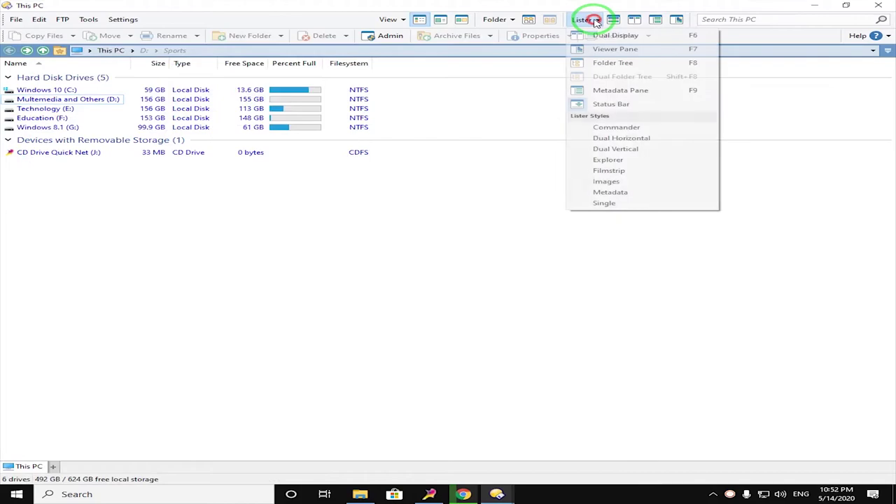
{"action": "left_click", "coordinate": [592, 64]}
Turn Dual Display back on with the stacked layout and add a second Folder Tree for the lower file display
{"action": "left_click", "coordinate": [592, 21]}
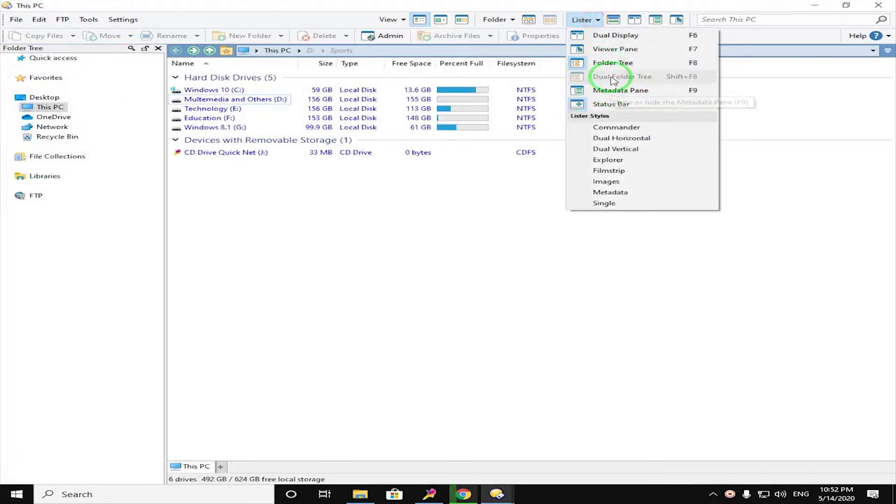
{"action": "left_click", "coordinate": [611, 35]}
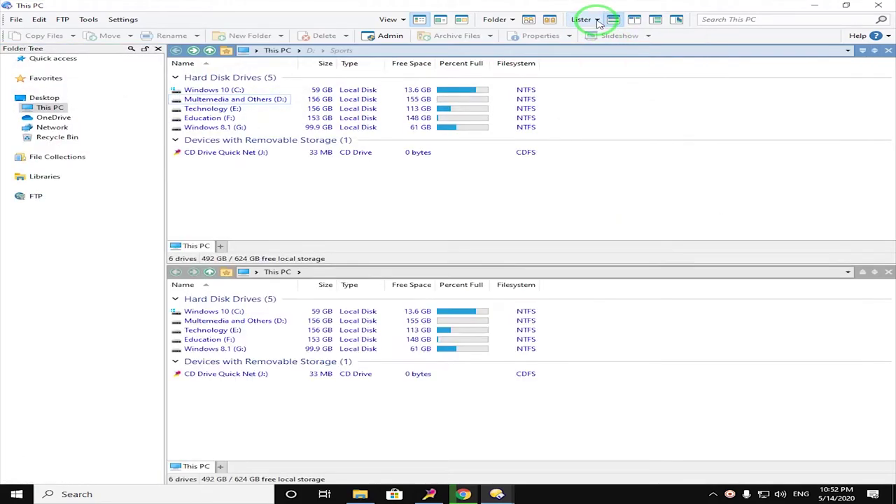
{"action": "left_click", "coordinate": [599, 21]}
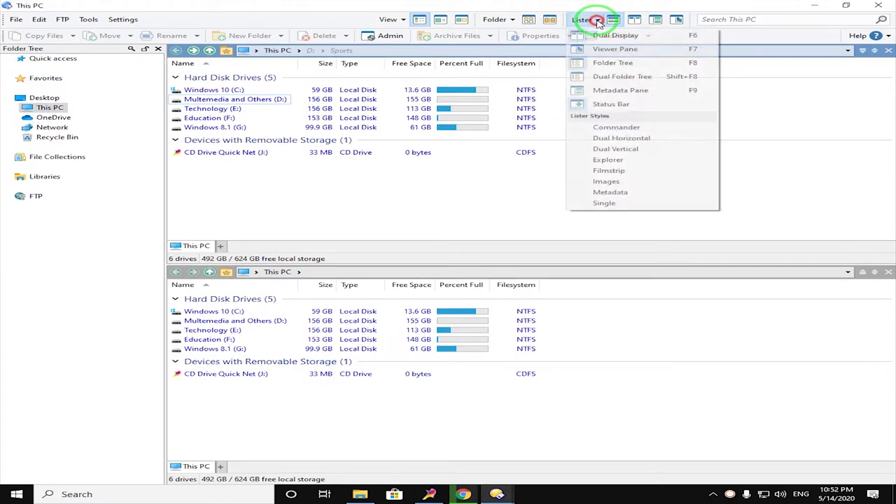
{"action": "left_click", "coordinate": [611, 82]}
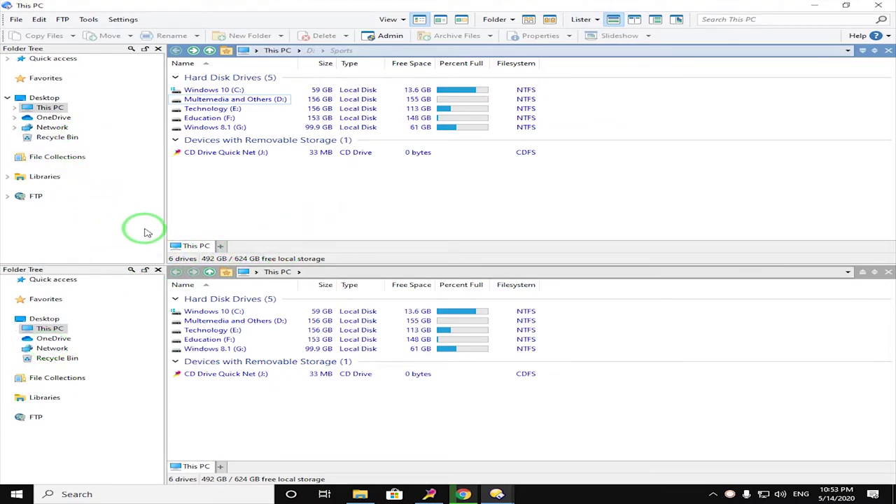
Toggle the Dual Horizontal layout off and on, then turn the Dual Folder Tree on again
{"action": "left_click", "coordinate": [613, 20]}
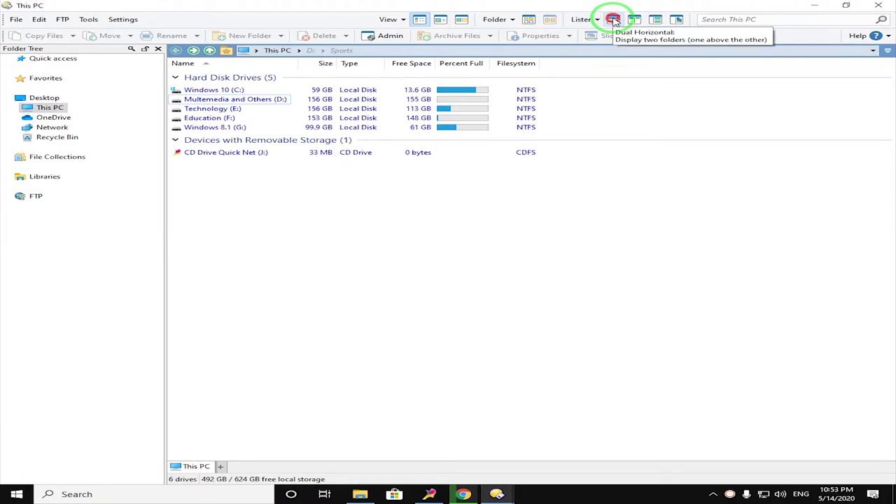
{"action": "left_click", "coordinate": [614, 20]}
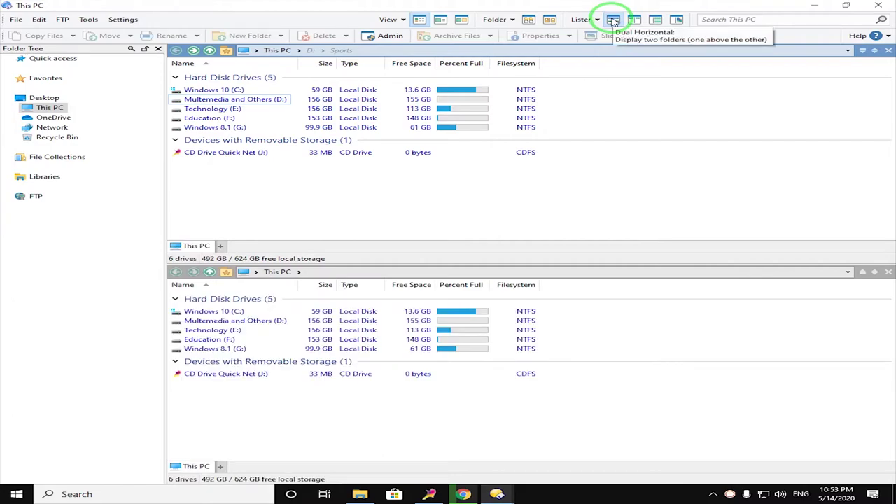
{"action": "left_click", "coordinate": [599, 20]}
{"action": "left_click", "coordinate": [622, 79]}
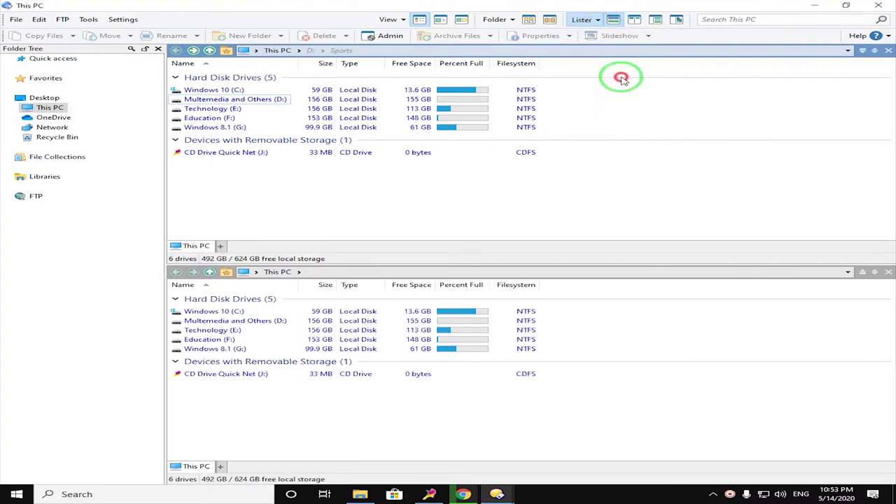
Switch to the Dual Vertical layout, toggle it off and on, and return the lister to a single file display
{"action": "left_click", "coordinate": [636, 20]}
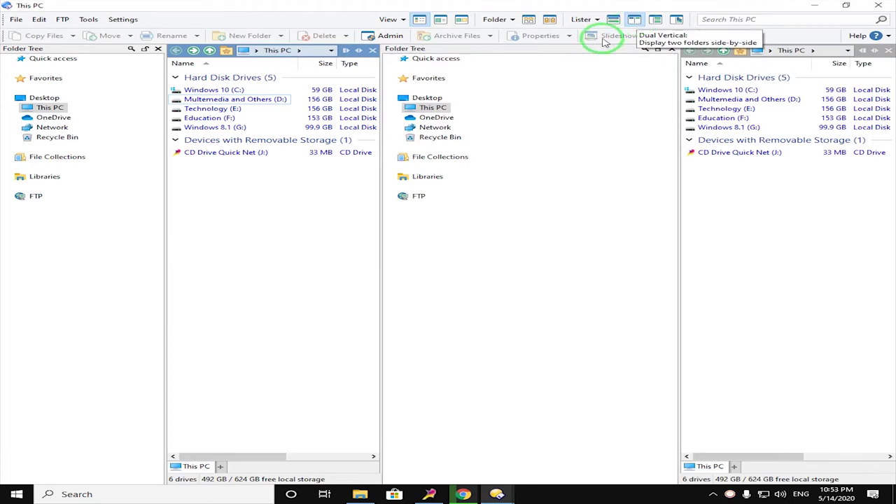
{"action": "left_click", "coordinate": [635, 21]}
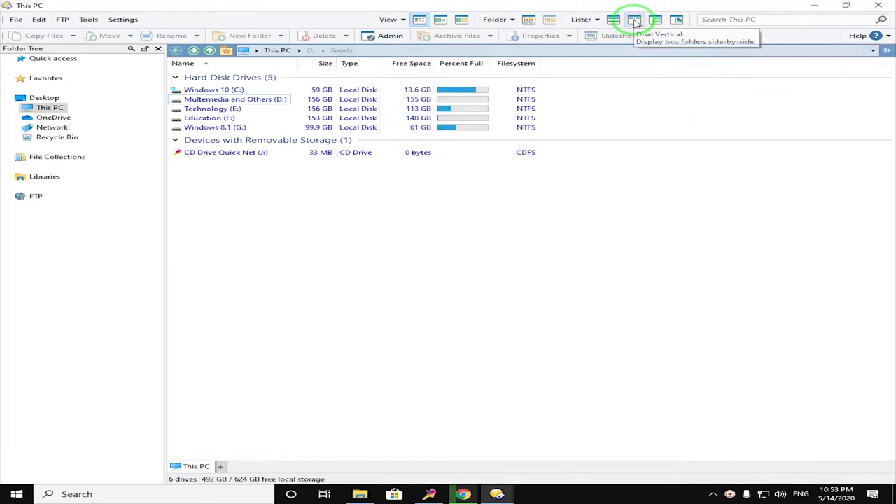
{"action": "left_click", "coordinate": [636, 21]}
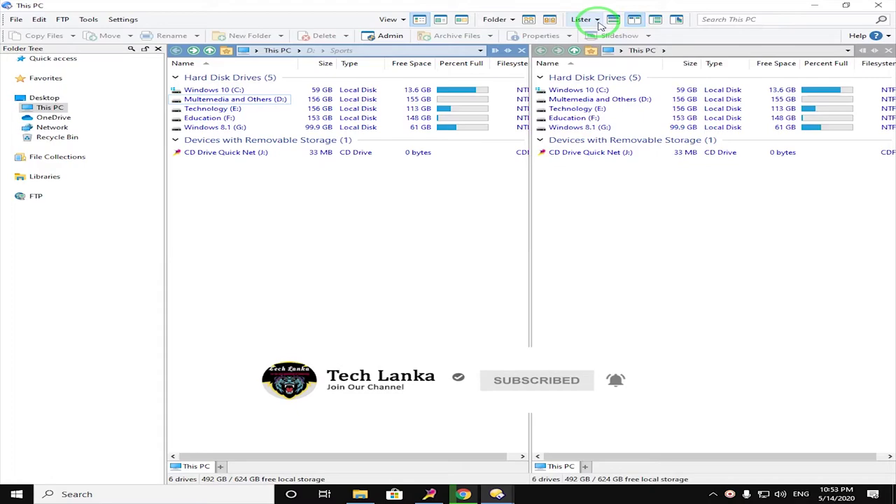
{"action": "left_click", "coordinate": [599, 23]}
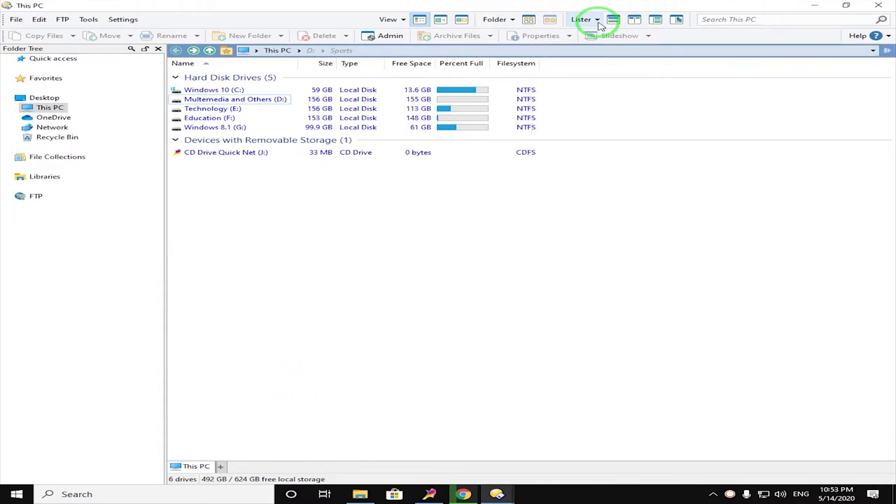
{"action": "left_click", "coordinate": [638, 16]}
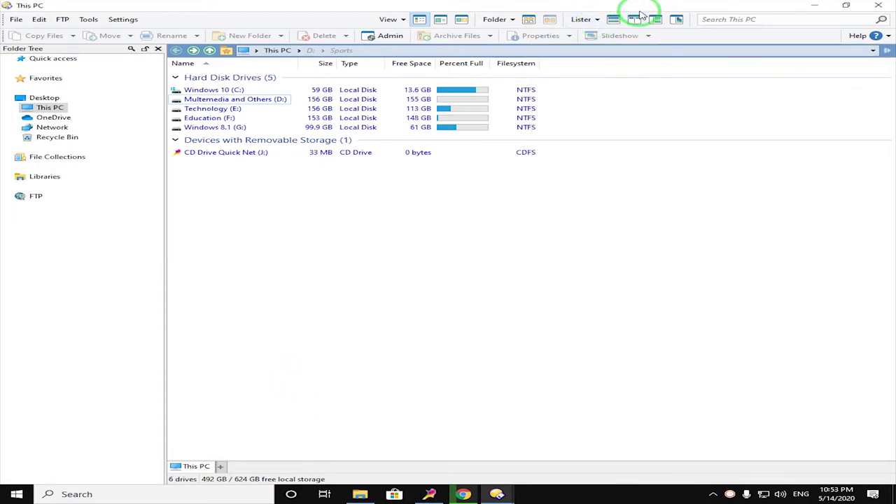
Look into the Multemedia and Others (D:) drive, return to This PC, and examine the drive's context menu
{"action": "double_click", "coordinate": [244, 104]}
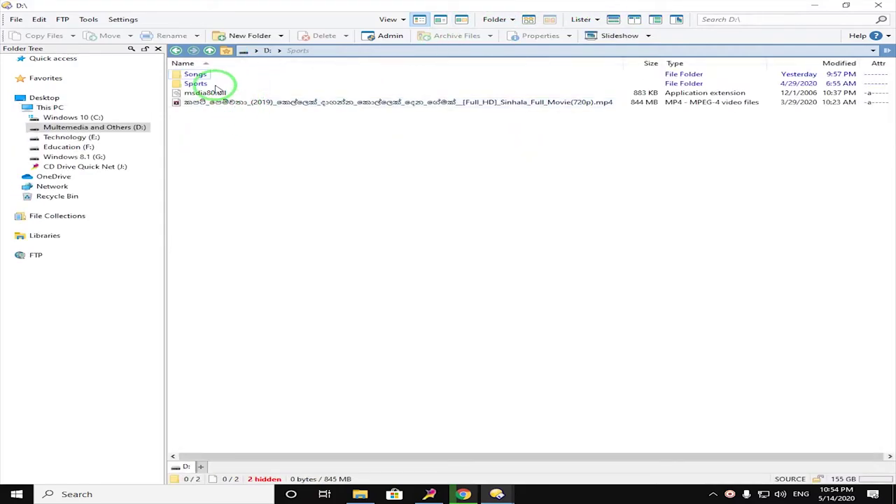
{"action": "left_click", "coordinate": [176, 51]}
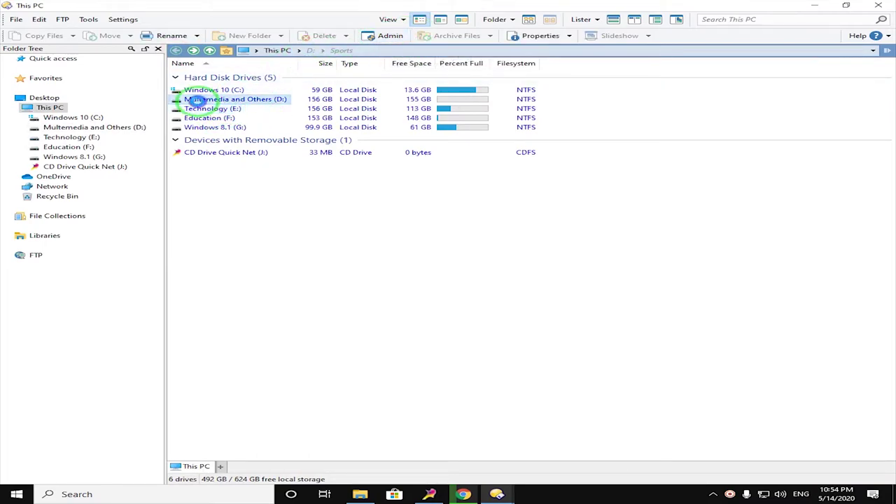
{"action": "right_click", "coordinate": [203, 104]}
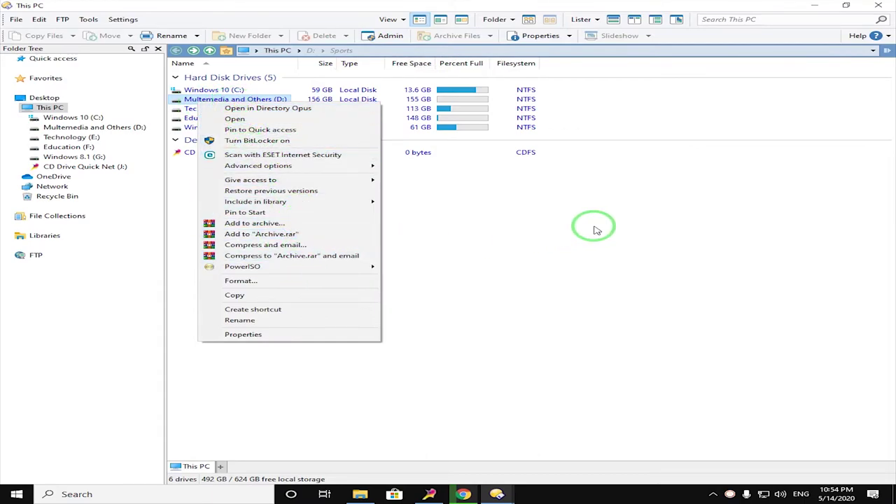
{"action": "left_click", "coordinate": [583, 171]}
Open the Technology (E:) drive and select the Filmora folder
{"action": "left_click", "coordinate": [220, 110]}
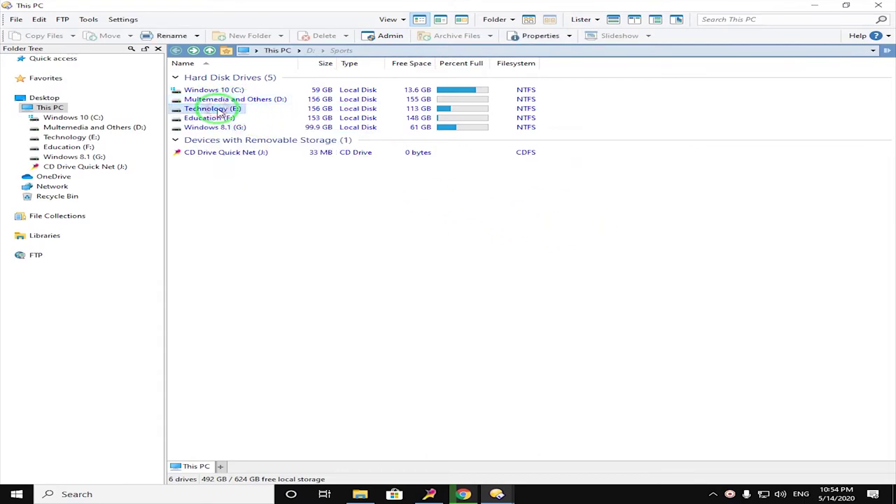
{"action": "double_click", "coordinate": [223, 110]}
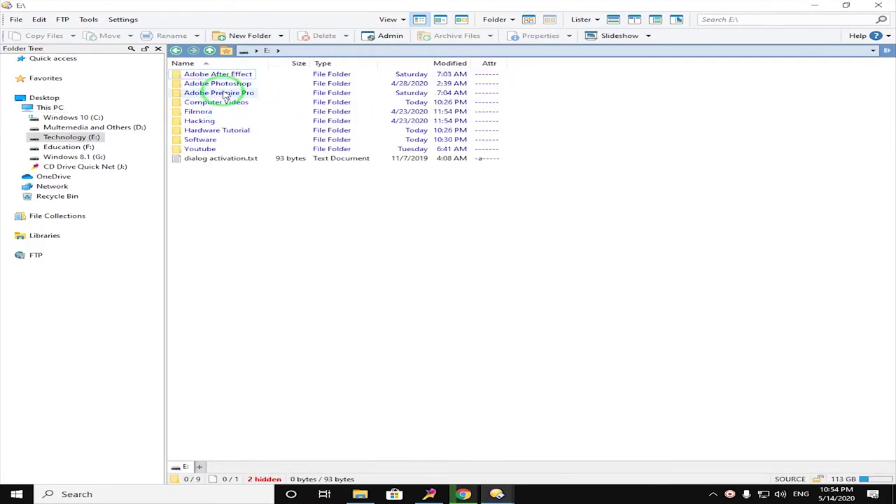
{"action": "left_click", "coordinate": [200, 112]}
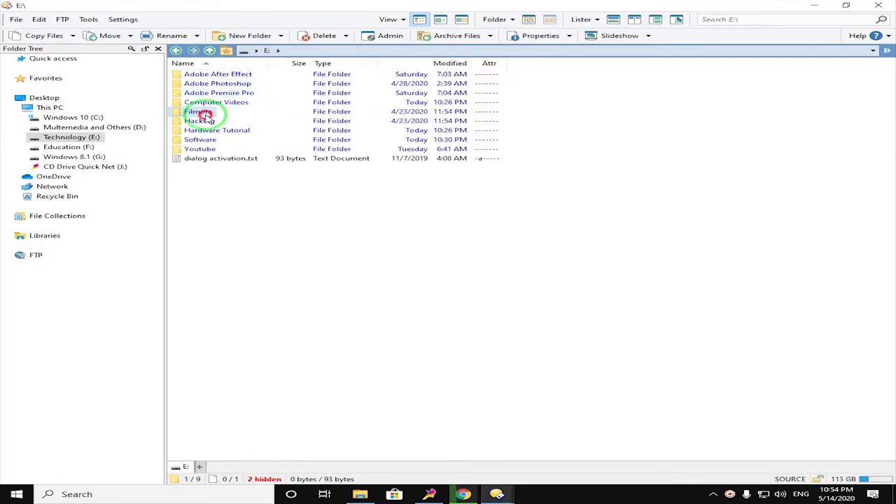
Turn on Administrator Mode for the E: lister, with automatic deactivation after 5 minutes
{"action": "left_click", "coordinate": [379, 37]}
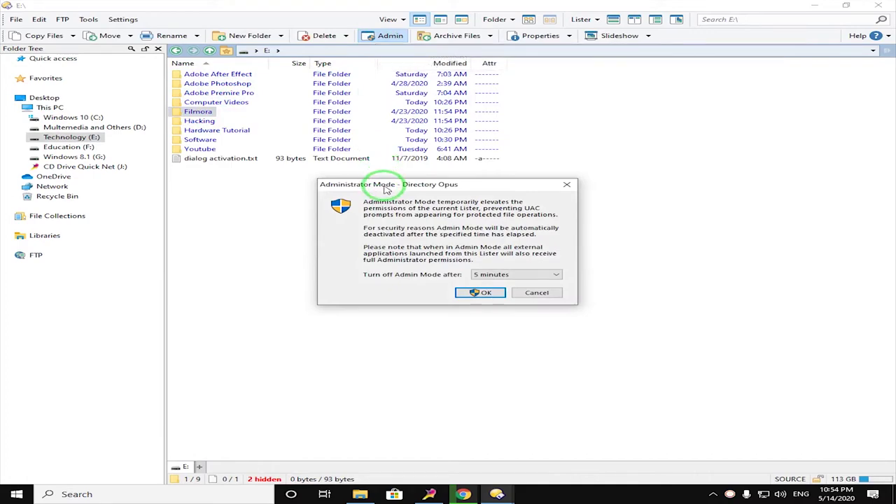
{"action": "left_click_drag", "start_coordinate": [384, 188], "coordinate": [387, 154]}
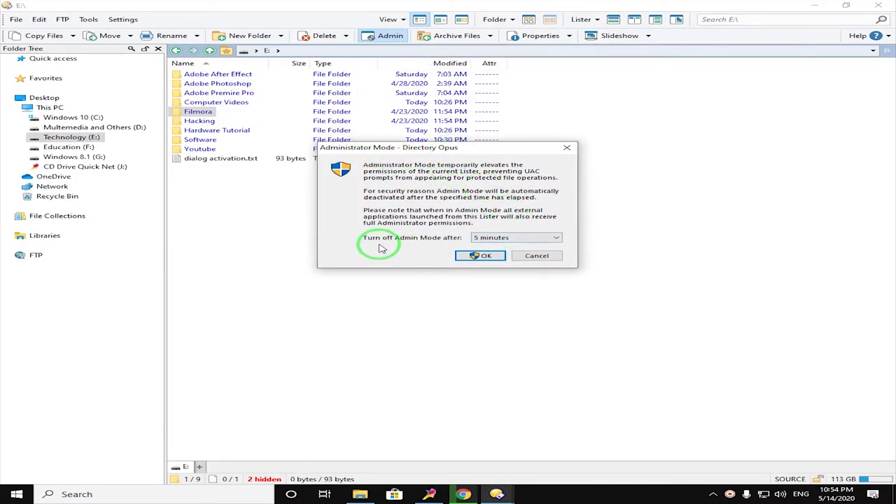
{"action": "left_click", "coordinate": [556, 239]}
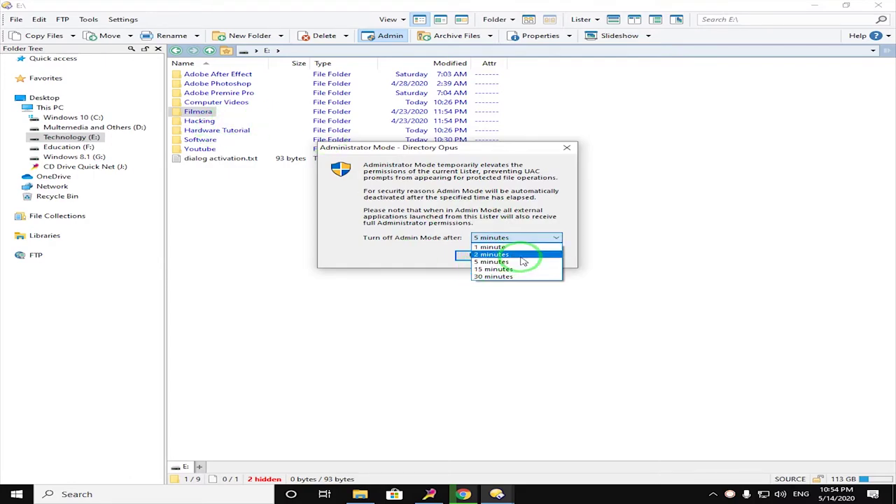
{"action": "left_click", "coordinate": [514, 270]}
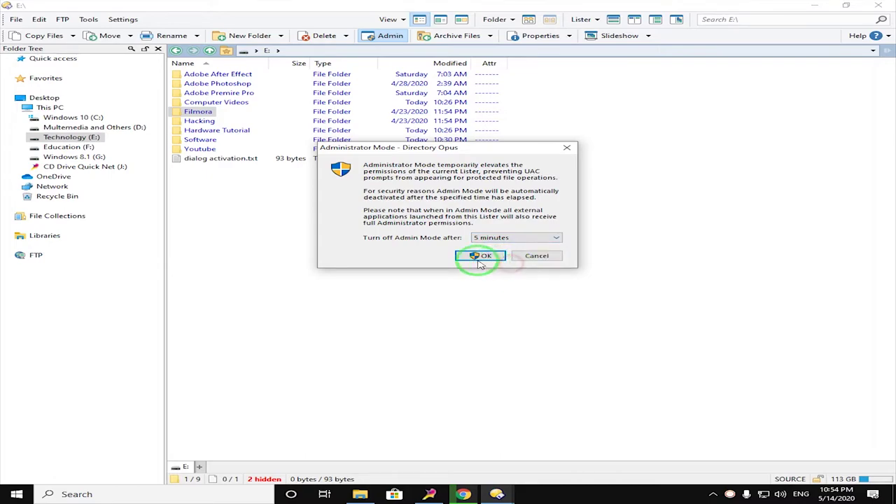
{"action": "left_click", "coordinate": [481, 256]}
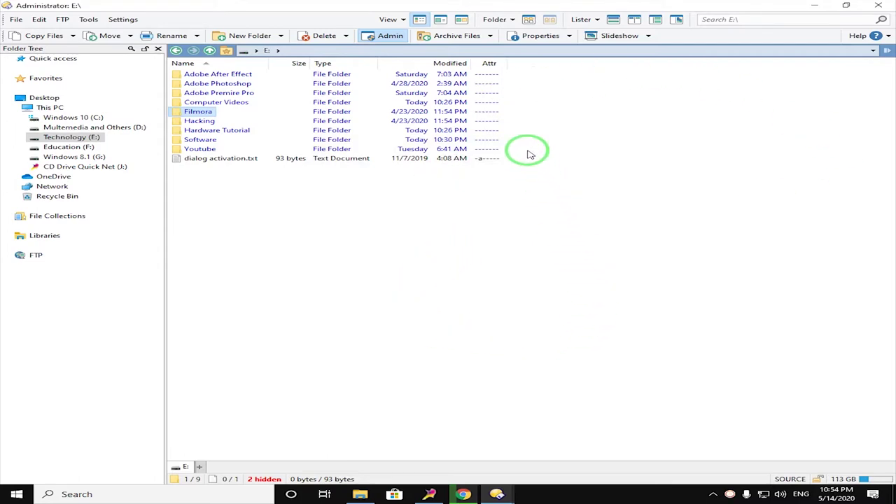
Return to This PC, reopen the Technology (E:) drive and create a folder with a one-word first name in it
{"action": "left_click", "coordinate": [174, 53]}
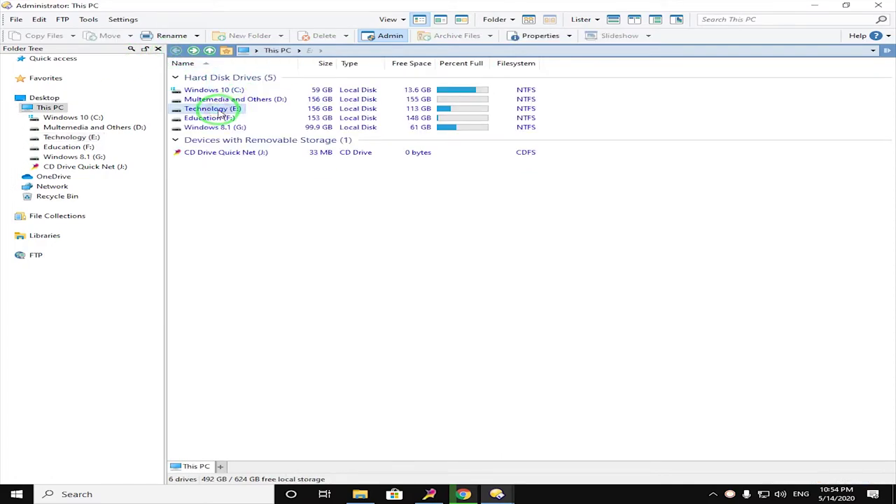
{"action": "double_click", "coordinate": [210, 110]}
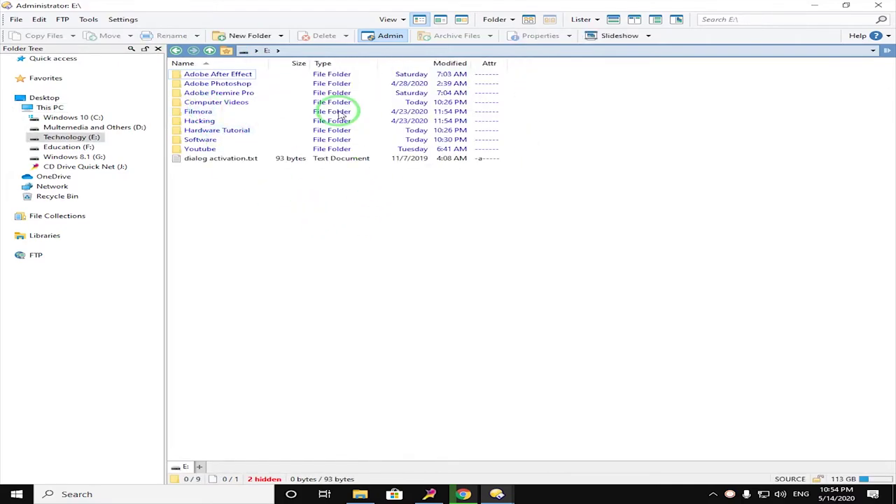
{"action": "left_click", "coordinate": [251, 37]}
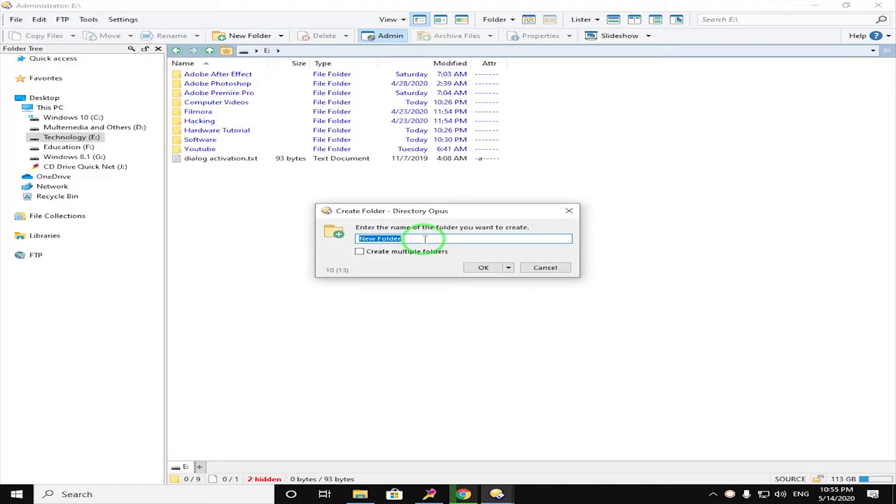
{"action": "left_click", "coordinate": [471, 267]}
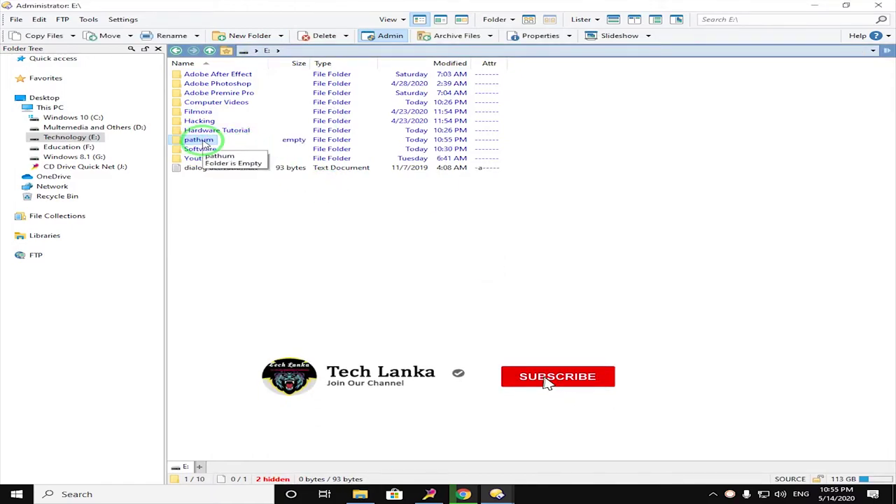
Look through the rename presets, then send the newly created empty folder on the E: drive to the Recycle Bin
{"action": "left_click", "coordinate": [197, 36]}
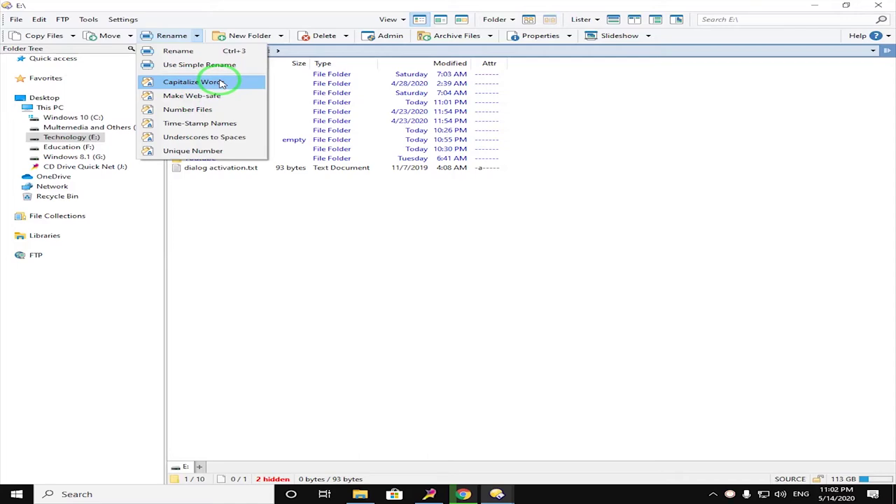
{"action": "left_click", "coordinate": [268, 205]}
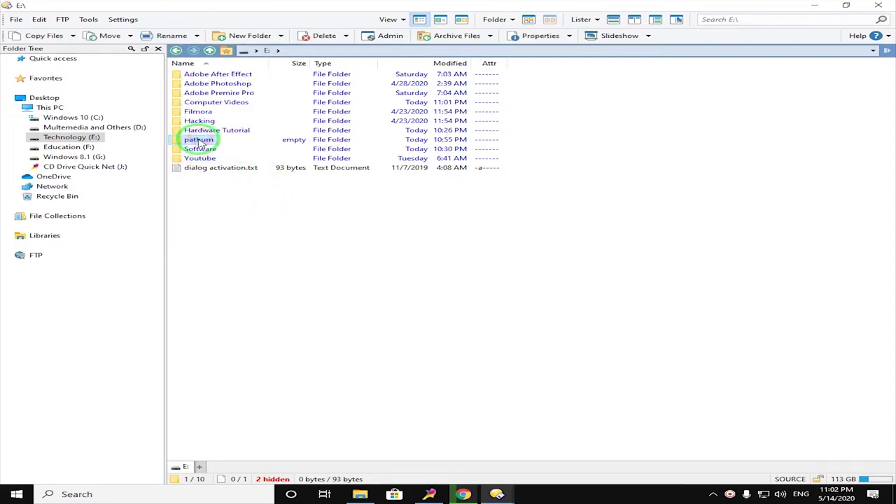
{"action": "key", "text": "Delete"}
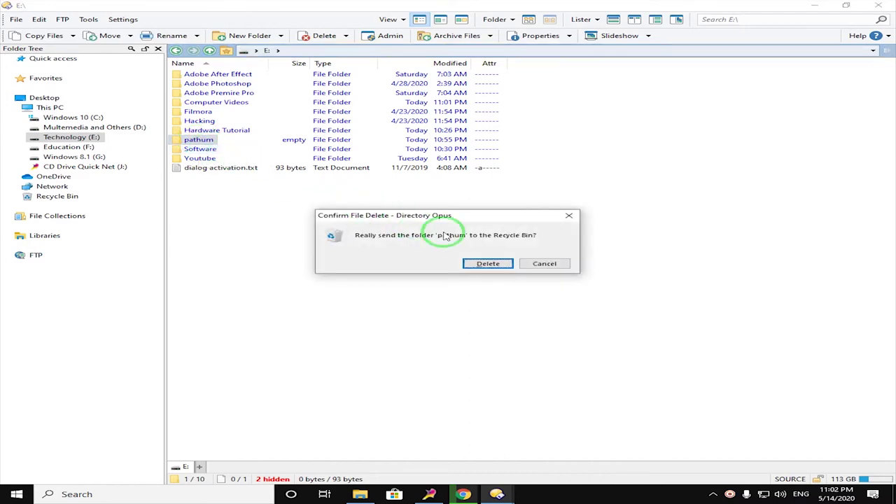
{"action": "key", "text": "Return"}
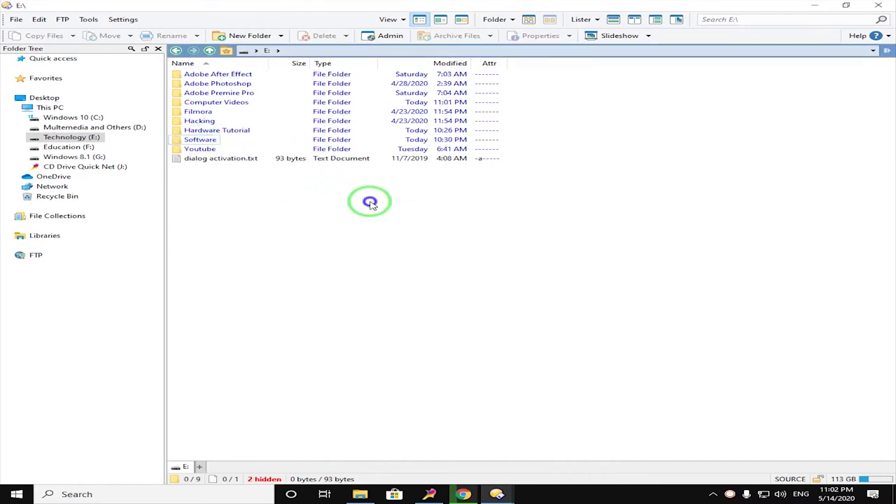
Create a folder on the E: drive with a lowercase name of three words separated by spaces
{"action": "right_click", "coordinate": [369, 201]}
{"action": "left_click", "coordinate": [419, 319]}
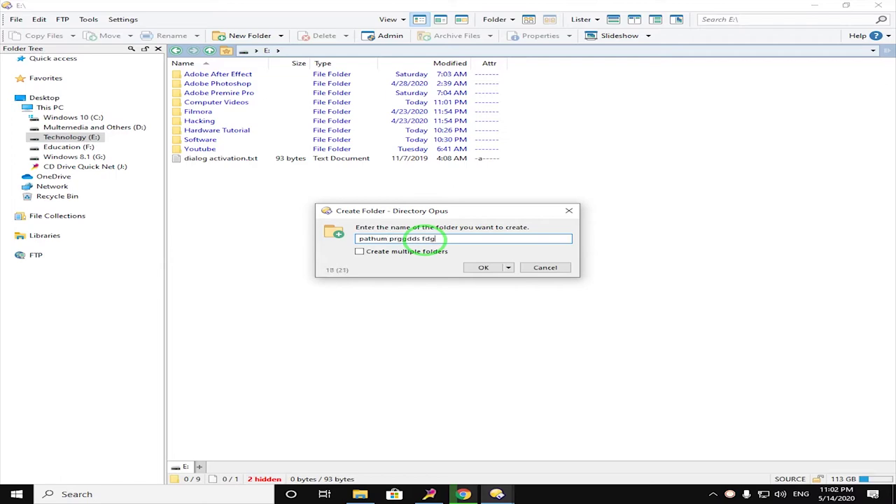
{"action": "left_click", "coordinate": [484, 267]}
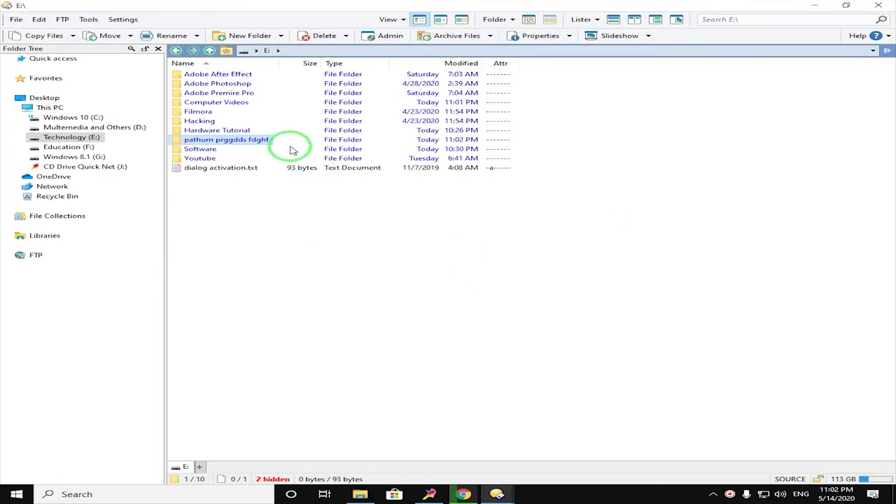
Rename the new three-word folder with the Capitalize Words preset followed by the Make Web-safe preset
{"action": "left_click", "coordinate": [197, 36]}
{"action": "left_click", "coordinate": [194, 79]}
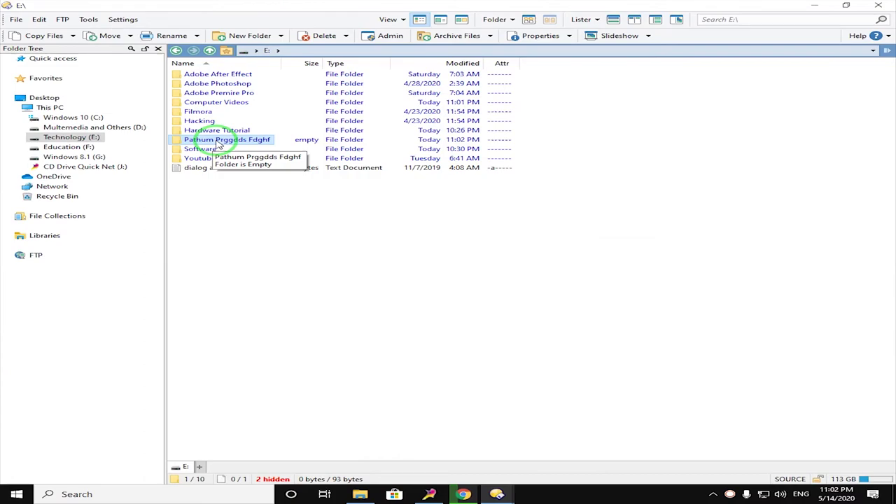
{"action": "left_click", "coordinate": [197, 35]}
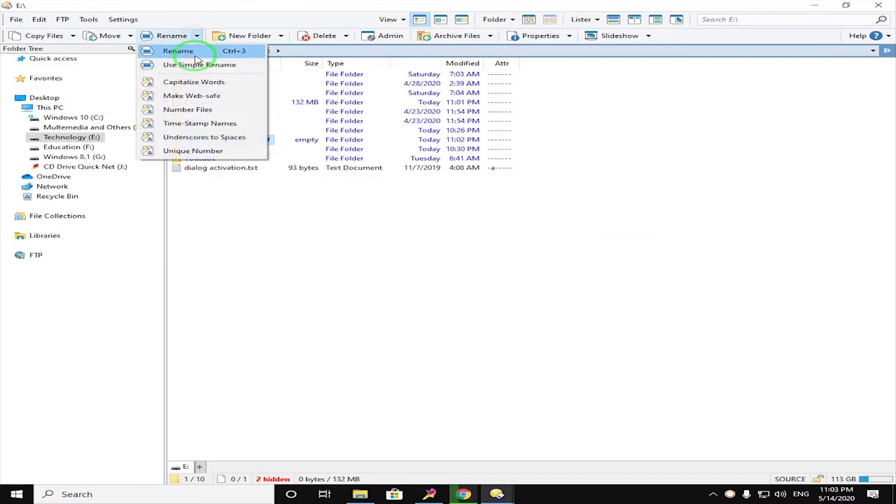
{"action": "left_click", "coordinate": [179, 96]}
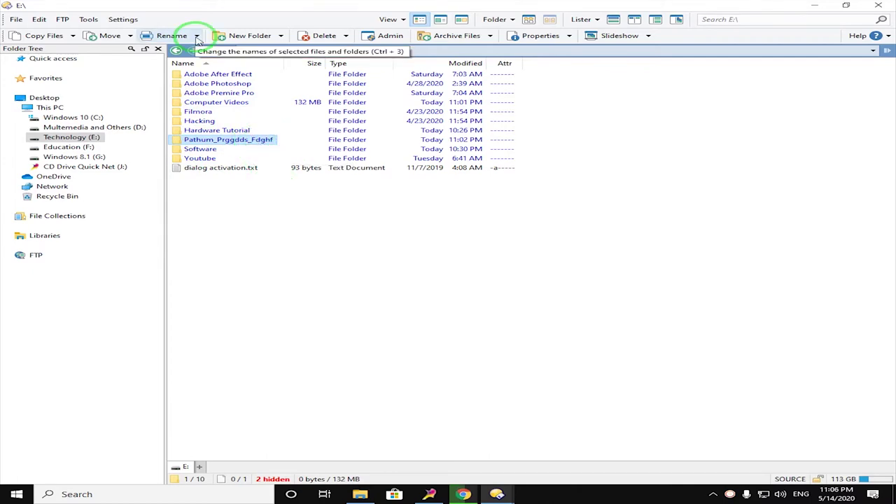
Review the rename presets and the Directory Opus Archives options offered for the web-safe renamed folder
{"action": "left_click", "coordinate": [196, 35]}
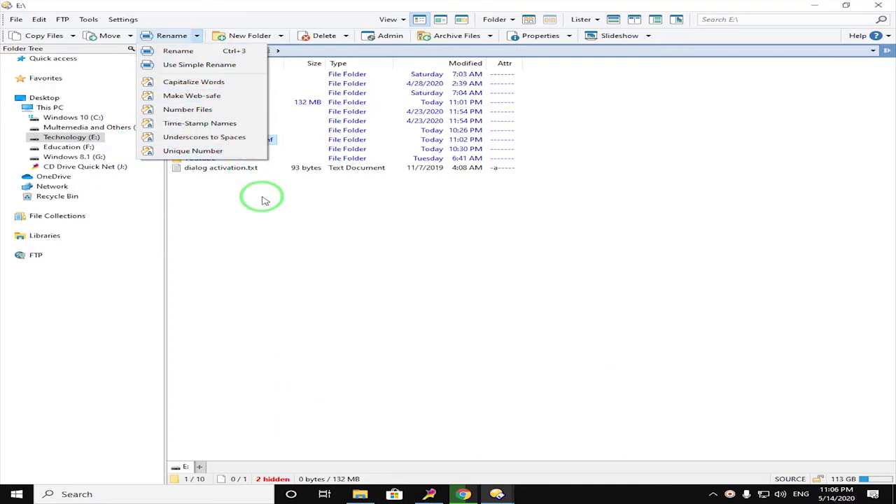
{"action": "left_click", "coordinate": [274, 224]}
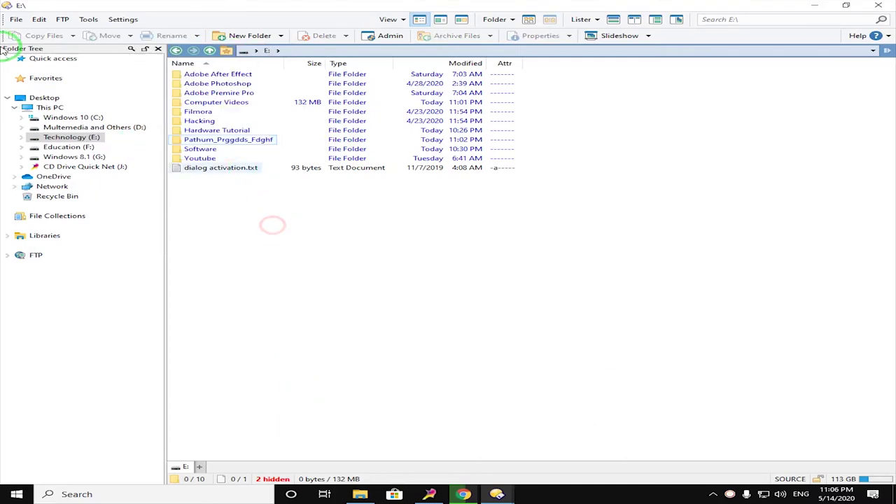
{"action": "left_click", "coordinate": [226, 141]}
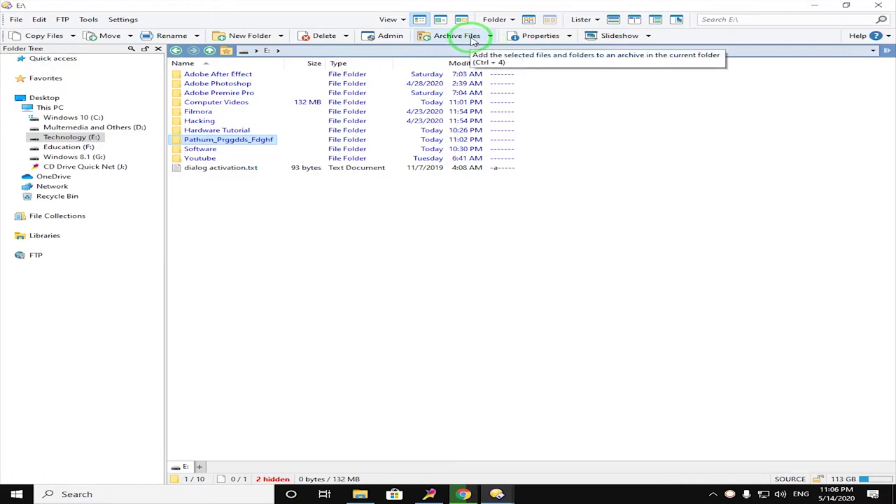
{"action": "right_click", "coordinate": [261, 143]}
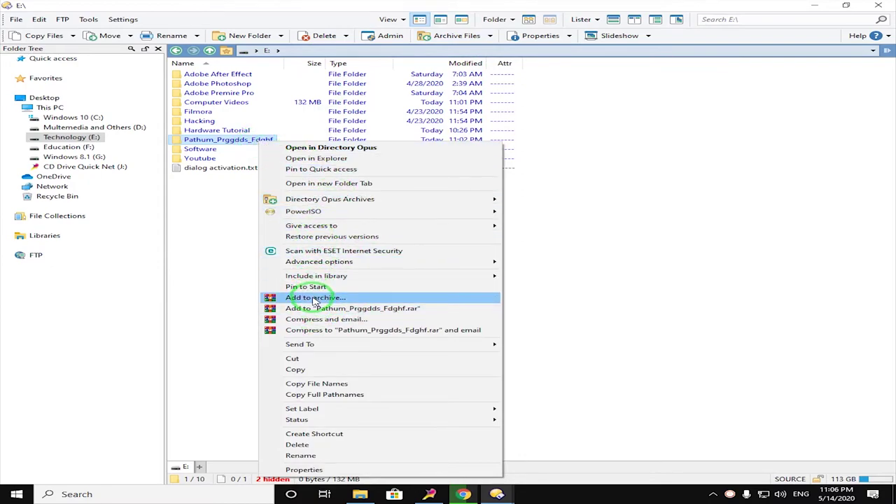
{"action": "mouse_move", "coordinate": [341, 203]}
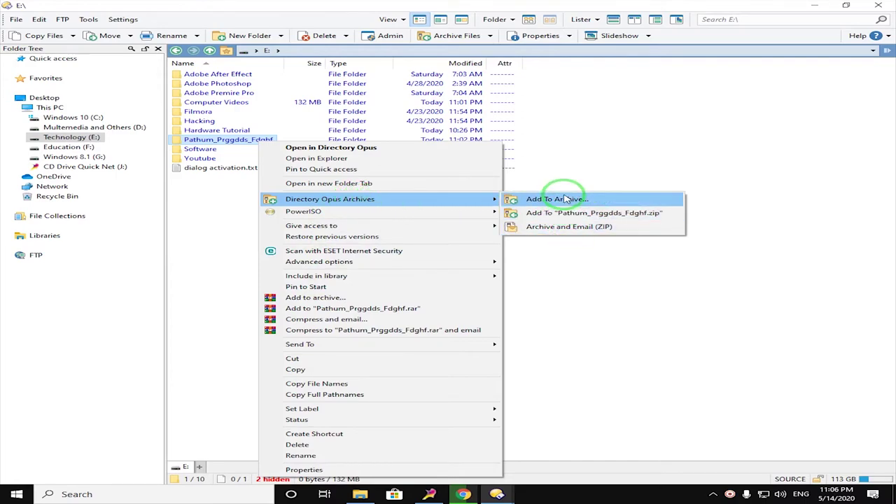
{"action": "left_click", "coordinate": [626, 164]}
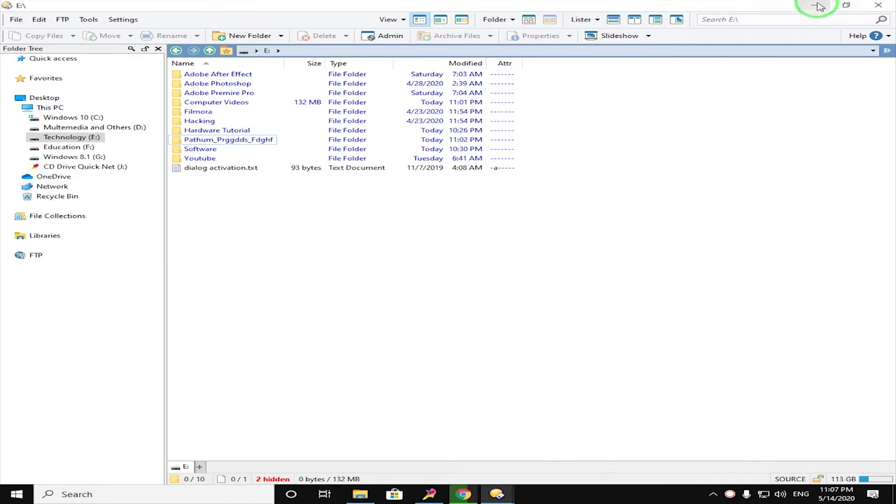
Close the lister and refresh the Windows desktop
{"action": "left_click", "coordinate": [881, 6]}
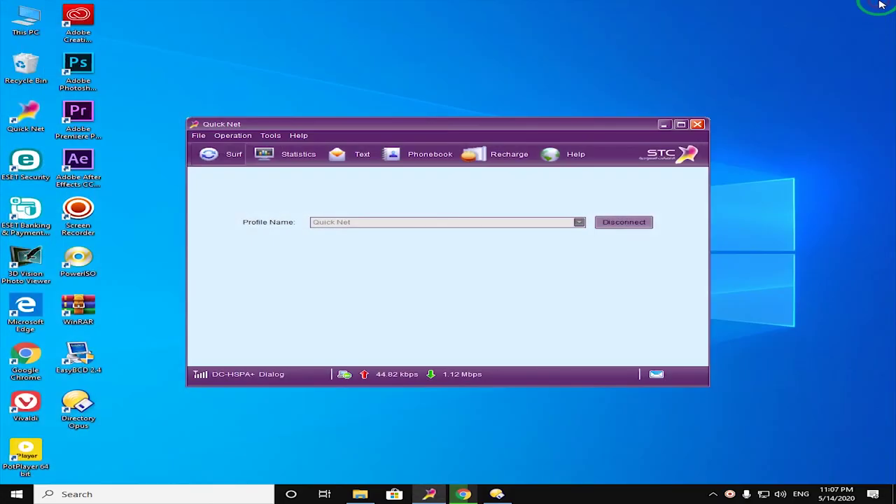
{"action": "right_click", "coordinate": [760, 93]}
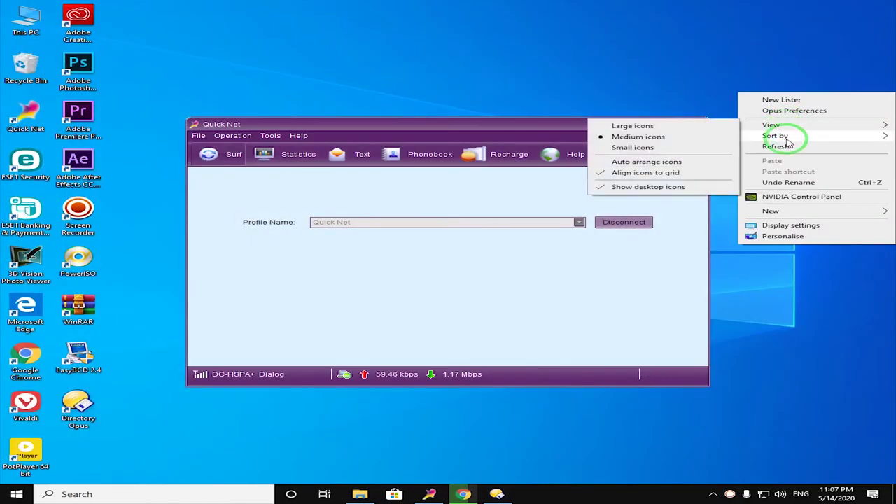
{"action": "right_click", "coordinate": [780, 144]}
{"action": "left_click", "coordinate": [778, 199]}
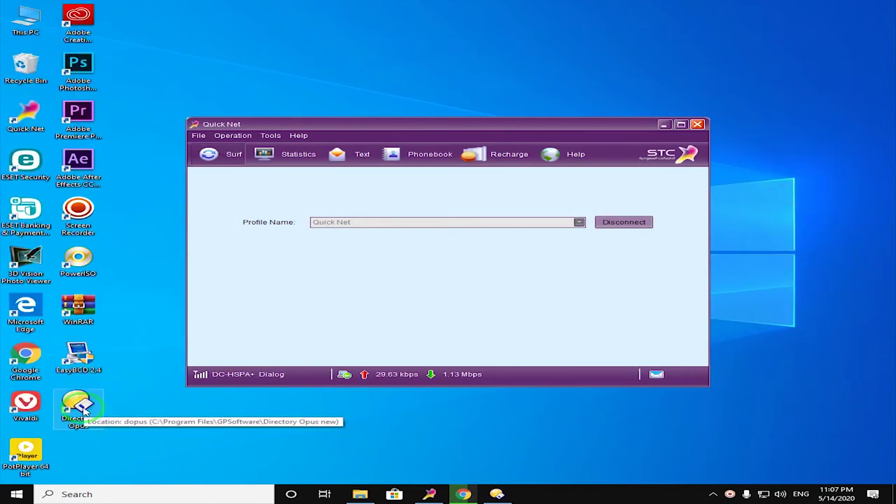
Open the file location of the Directory Opus desktop shortcut and locate unins000.exe
{"action": "left_click", "coordinate": [82, 412]}
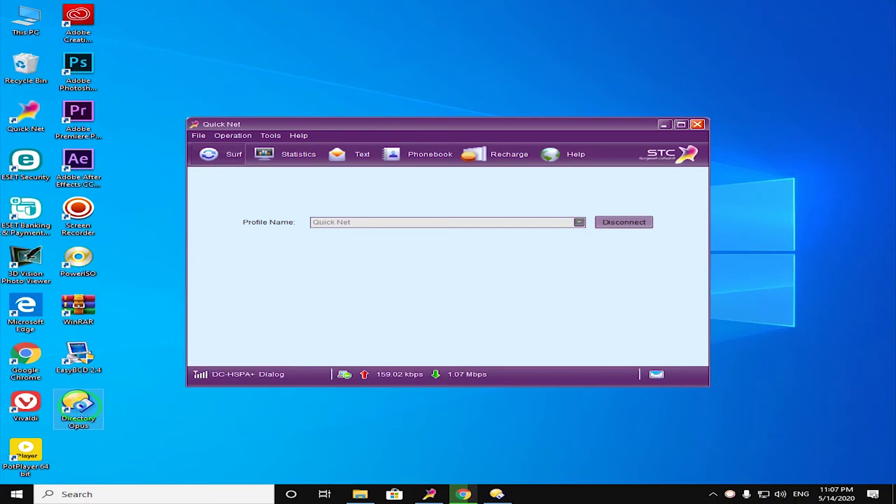
{"action": "right_click", "coordinate": [82, 408]}
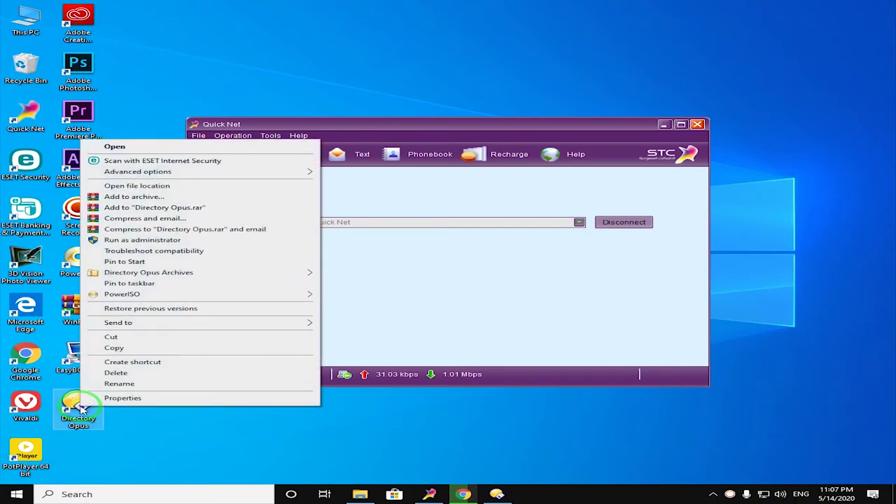
{"action": "left_click", "coordinate": [134, 186]}
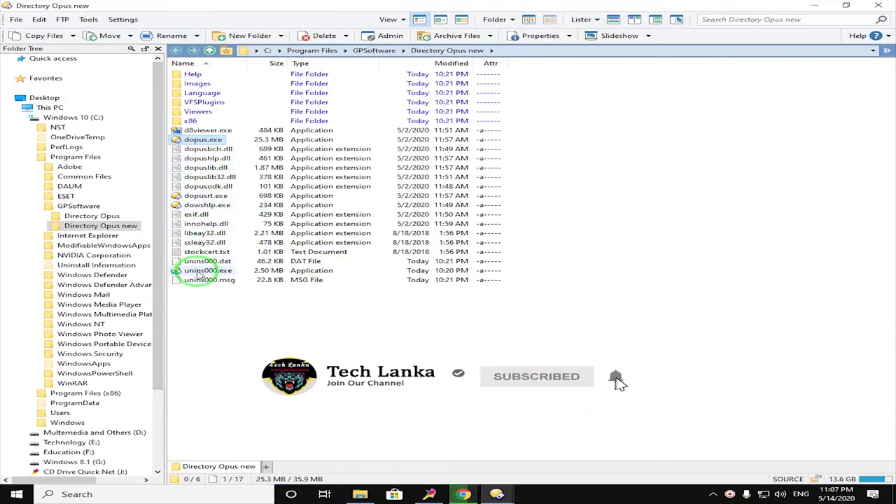
{"action": "mouse_move", "coordinate": [200, 275]}
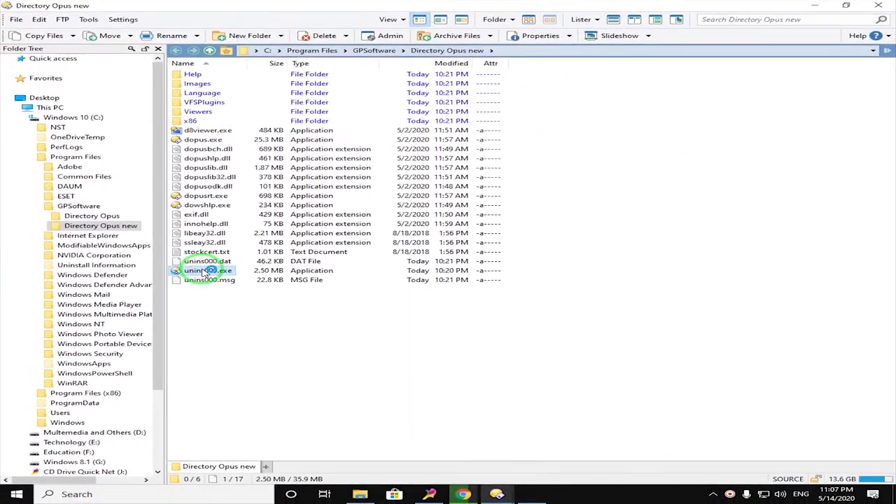
Run unins000.exe, confirm the complete removal of Directory Opus and its components, and decline restarting the computer
{"action": "double_click", "coordinate": [204, 271]}
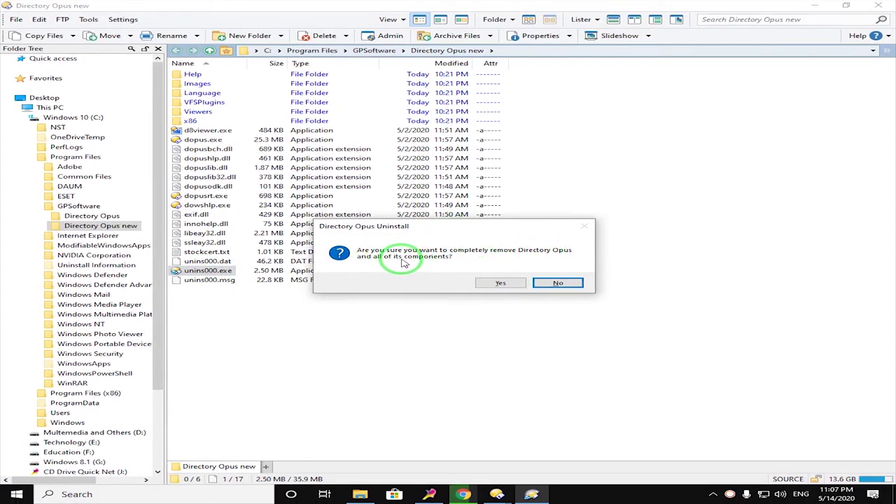
{"action": "left_click", "coordinate": [500, 282]}
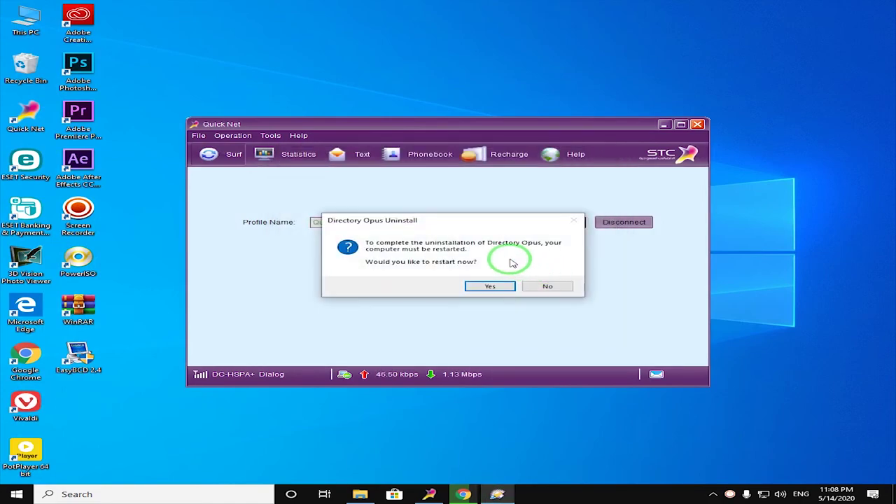
{"action": "left_click_drag", "start_coordinate": [443, 224], "coordinate": [430, 195]}
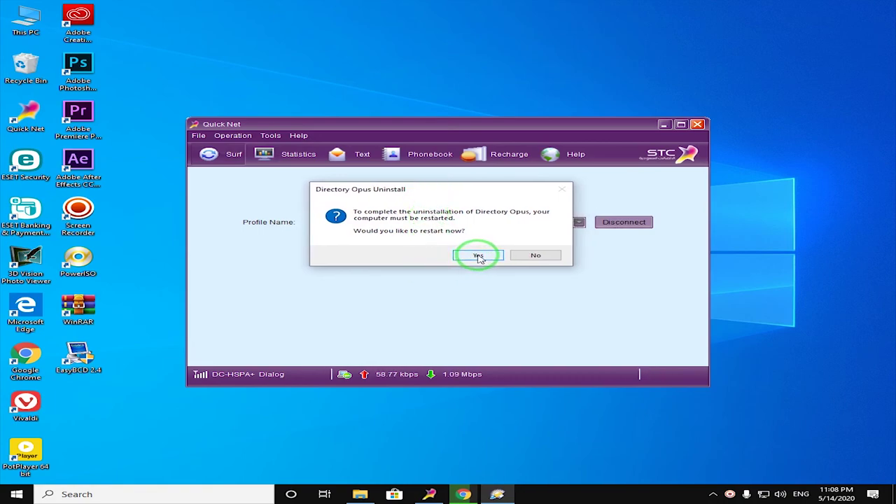
{"action": "left_click", "coordinate": [536, 256]}
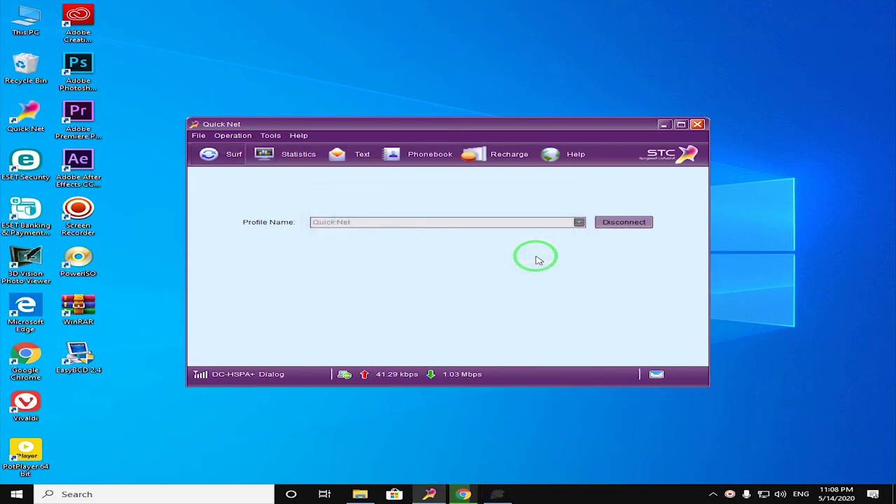
Open This PC from the desktop to check which file manager handles it, and close the window again
{"action": "right_click", "coordinate": [850, 202]}
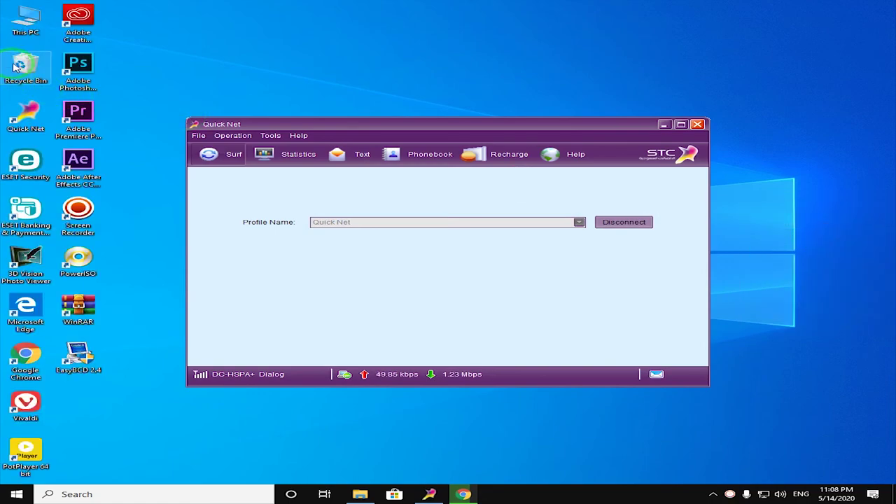
{"action": "left_click", "coordinate": [35, 17]}
{"action": "double_click", "coordinate": [35, 17]}
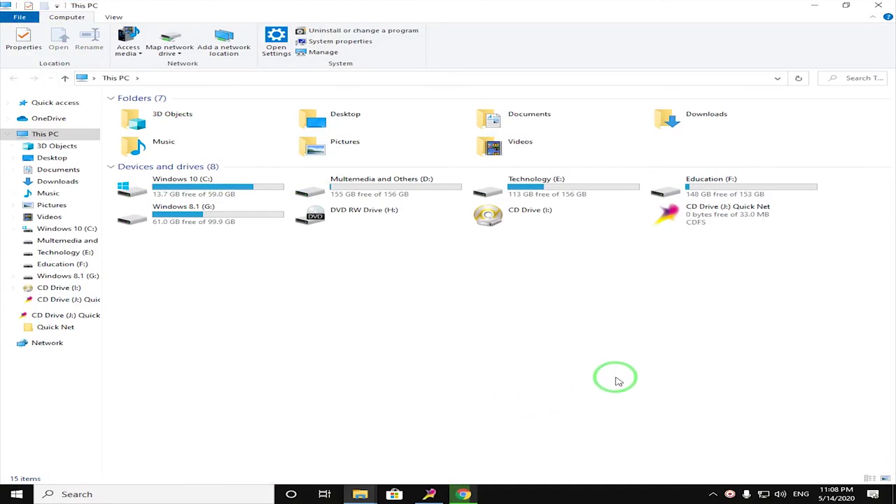
{"action": "left_click", "coordinate": [878, 6]}
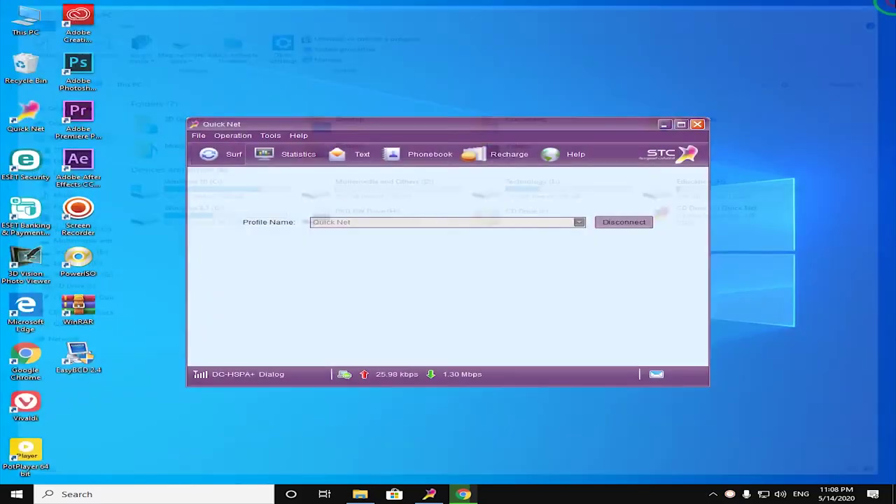